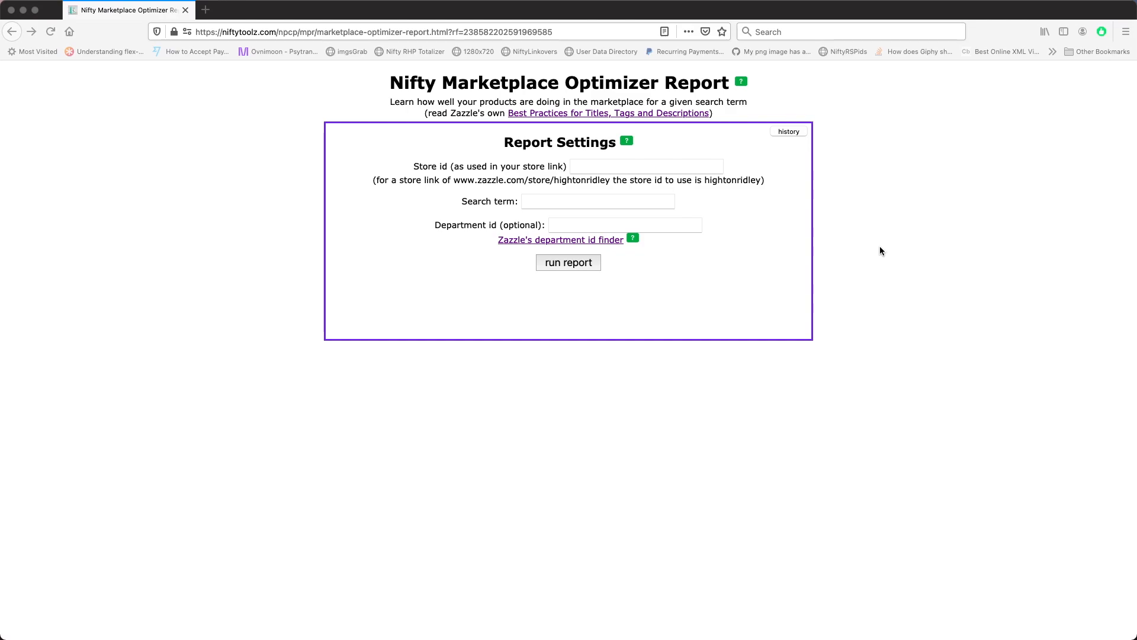
# Run a marketplace report for the store id with the search term positive quotes
pyautogui.click(641, 168)
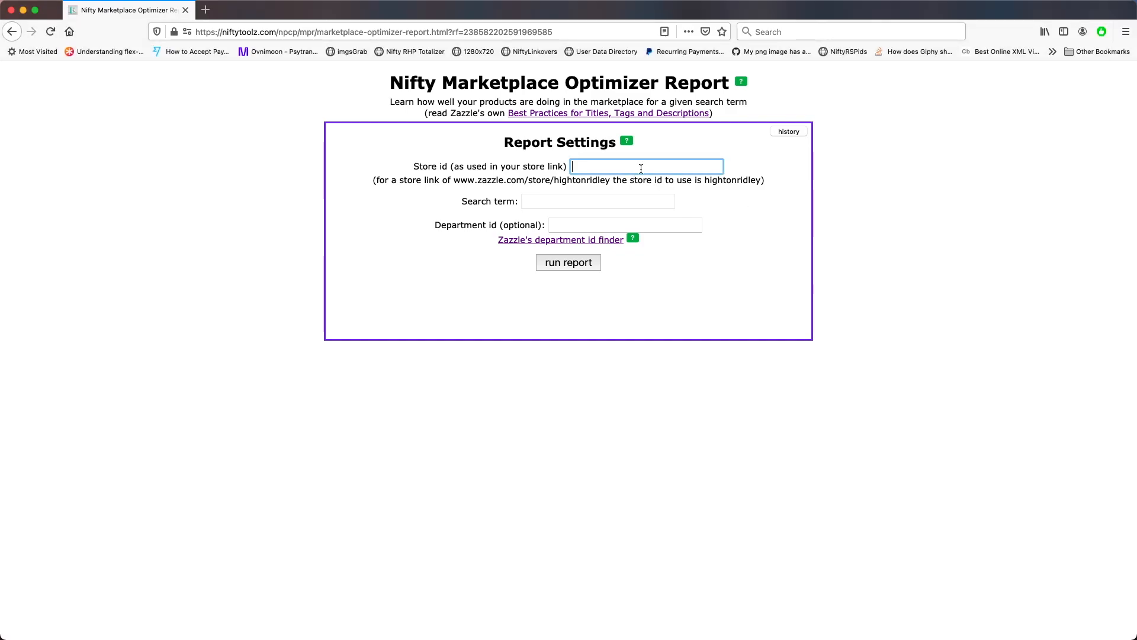
pyautogui.write('hightonridley')
pyautogui.click(571, 201)
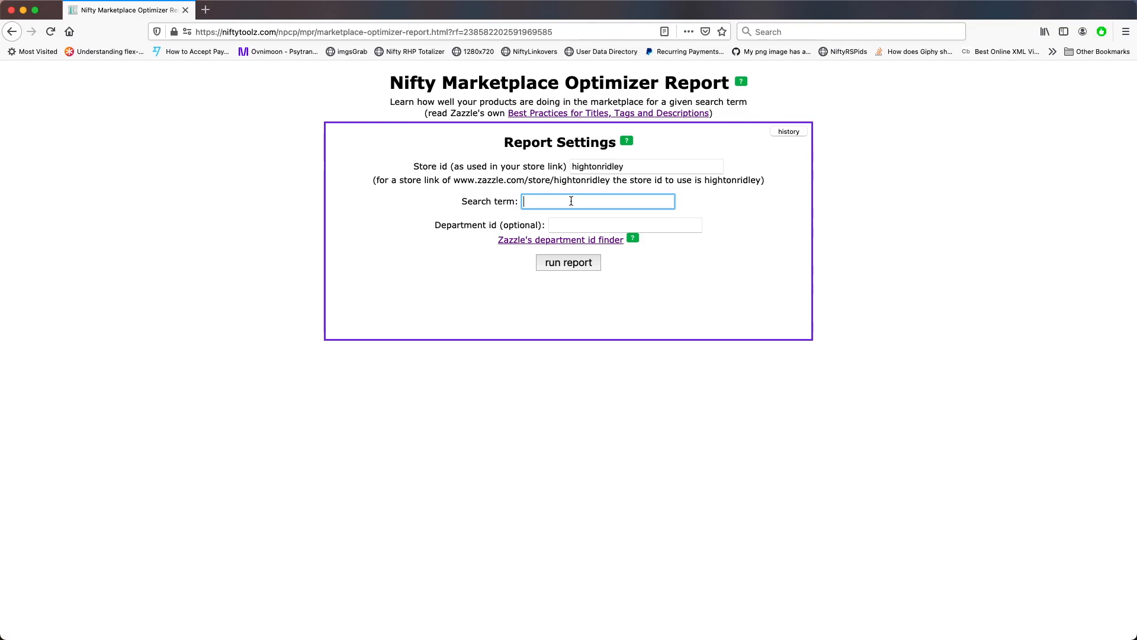
pyautogui.write('positive quotes')
pyautogui.click(570, 264)
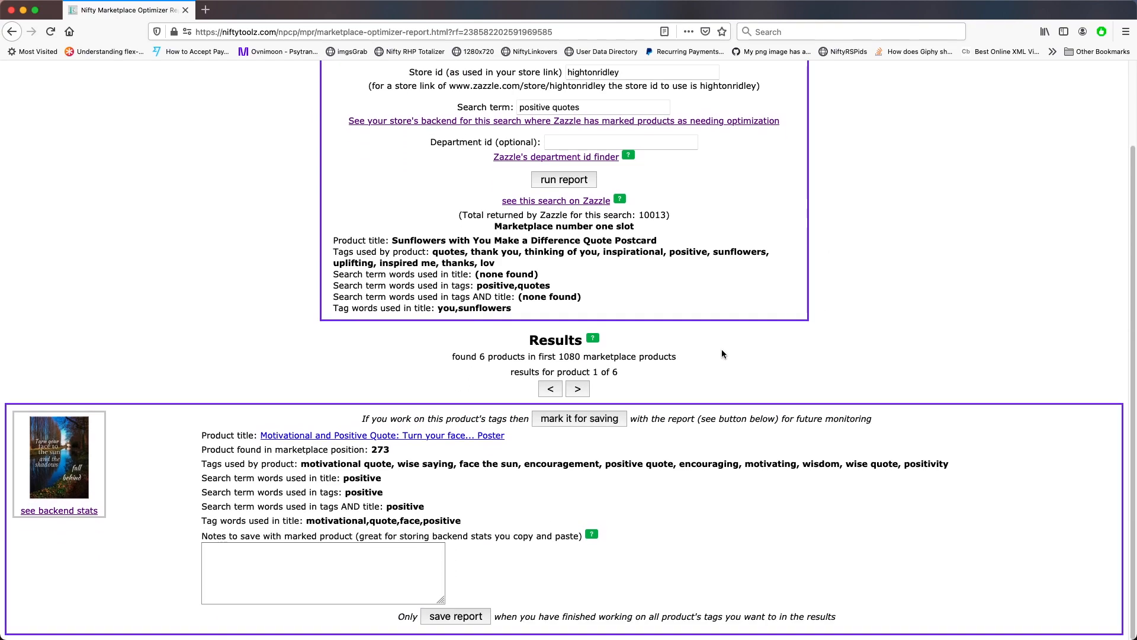
# Step through all six matching result products and back to the first one
pyautogui.click(577, 388)
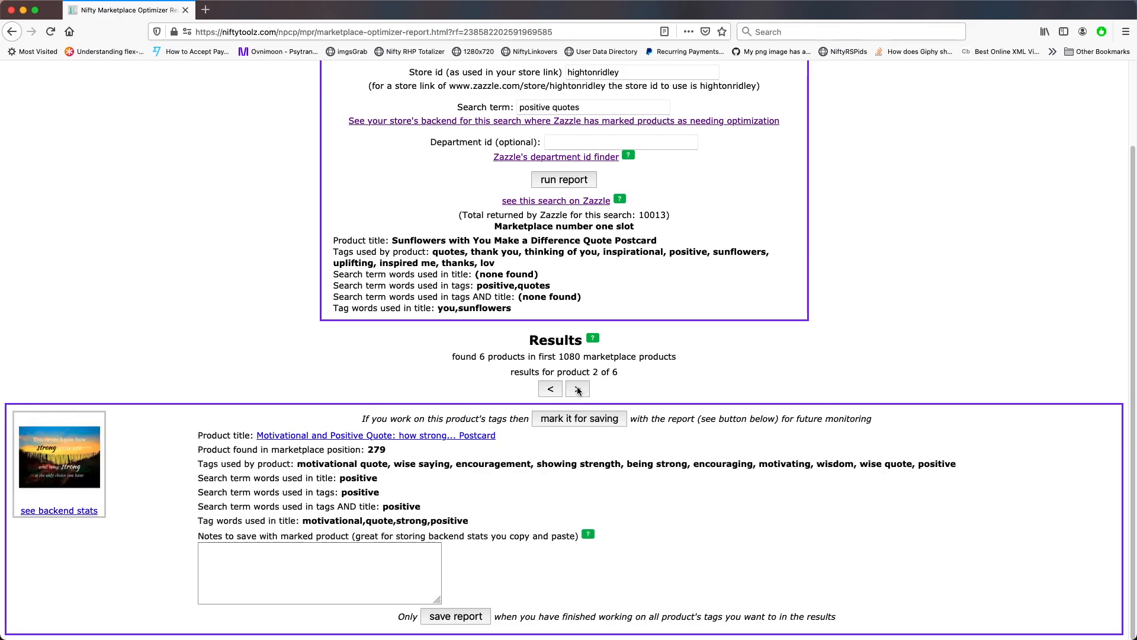
pyautogui.click(577, 388)
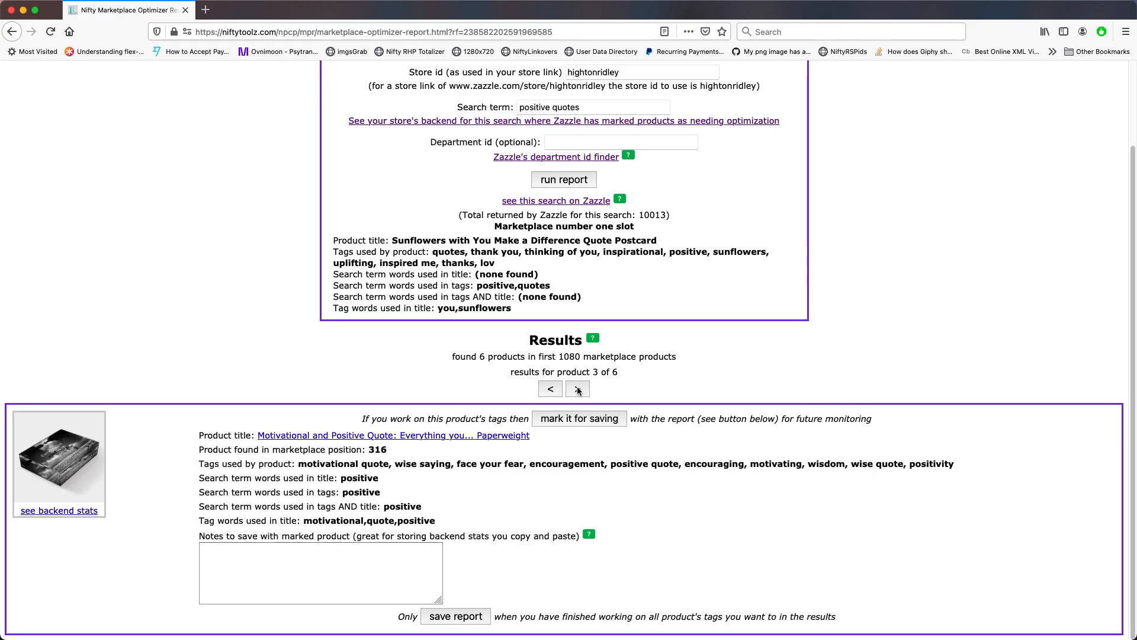
pyautogui.click(579, 389)
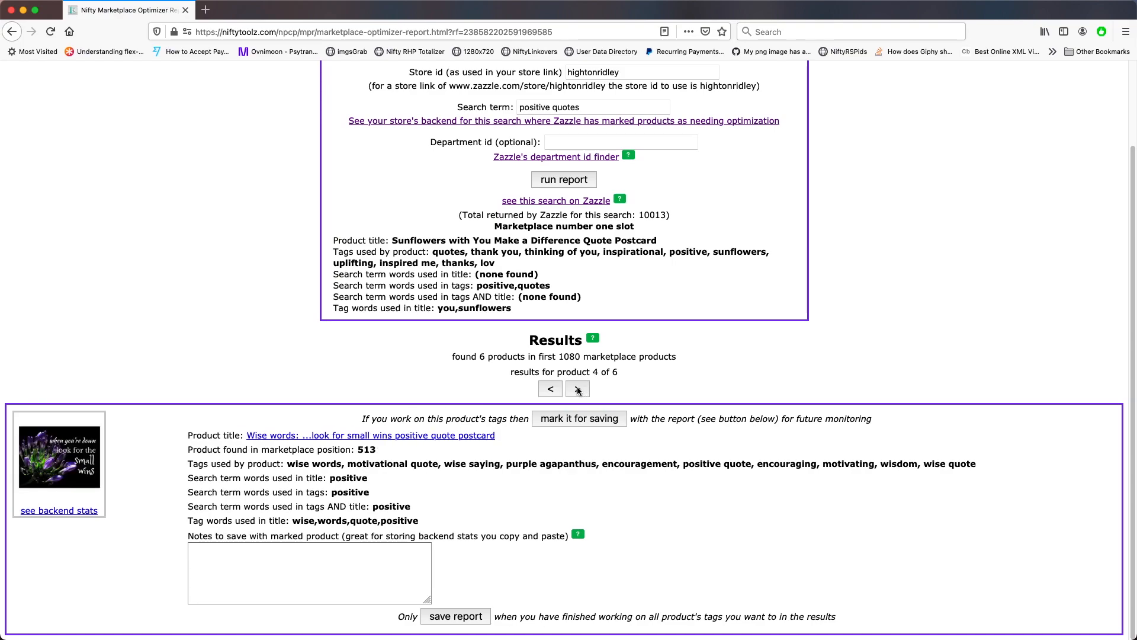
pyautogui.click(578, 390)
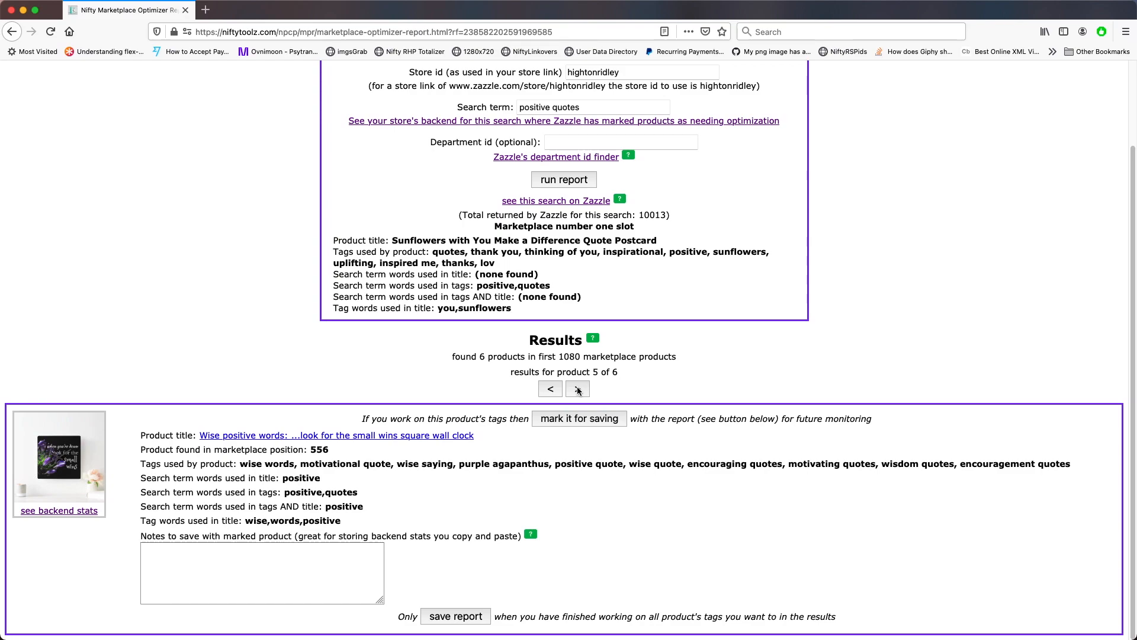
pyautogui.click(578, 389)
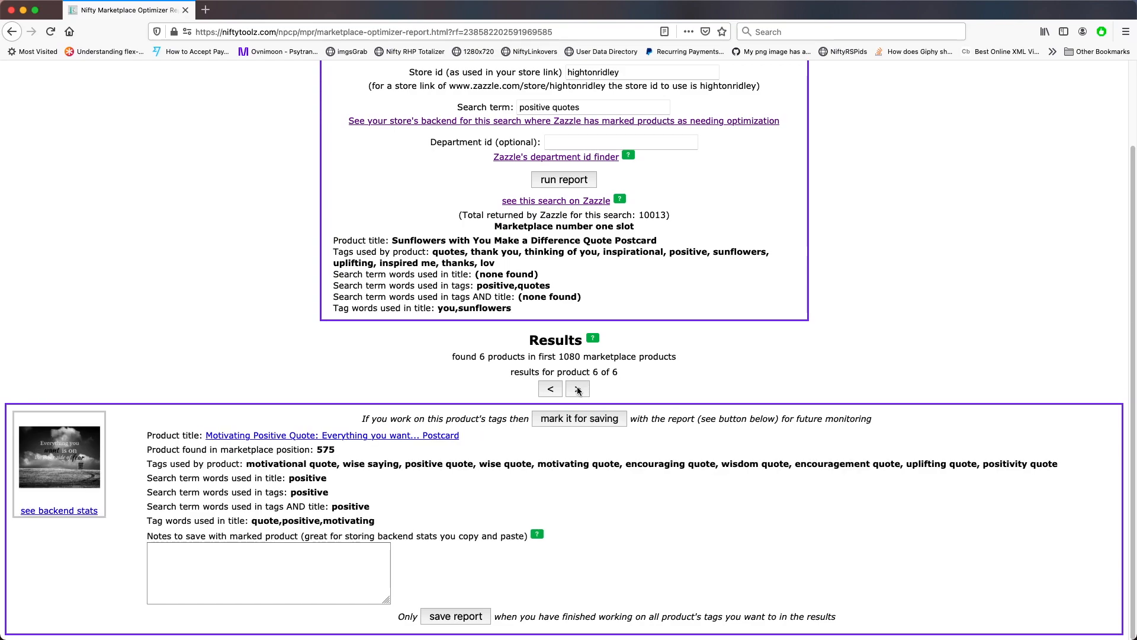
pyautogui.click(578, 389)
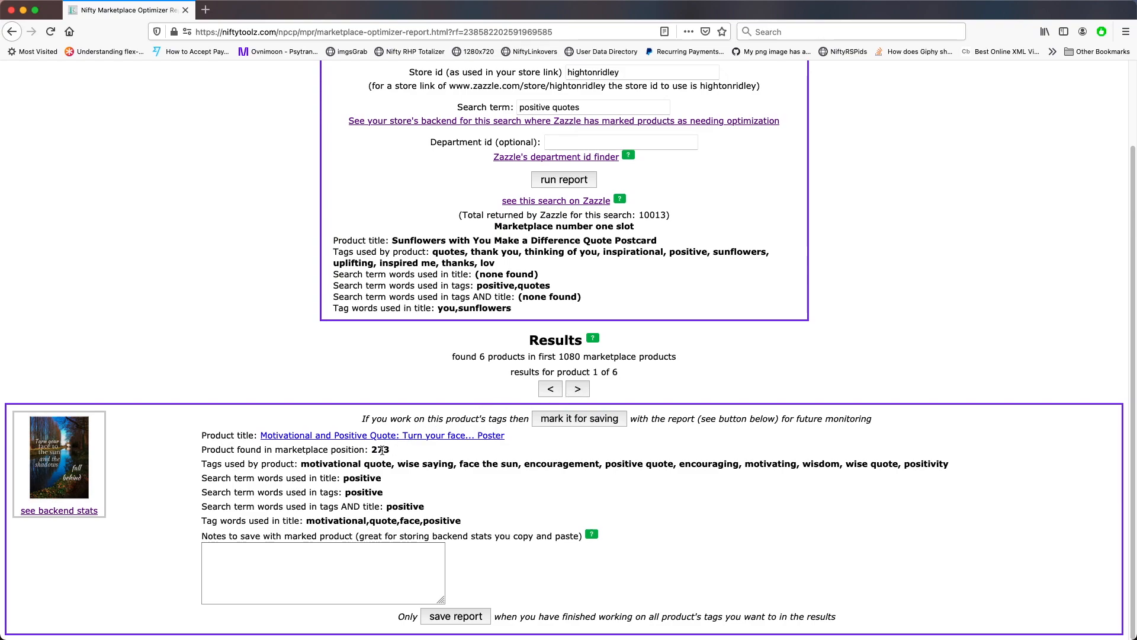
# Open the report history and show the saved products of the 2021-03-27 positive quotes run
pyautogui.moveTo(373, 450); pyautogui.dragTo(393, 451)
pyautogui.click(517, 455)
pyautogui.scroll(3, 517, 455)
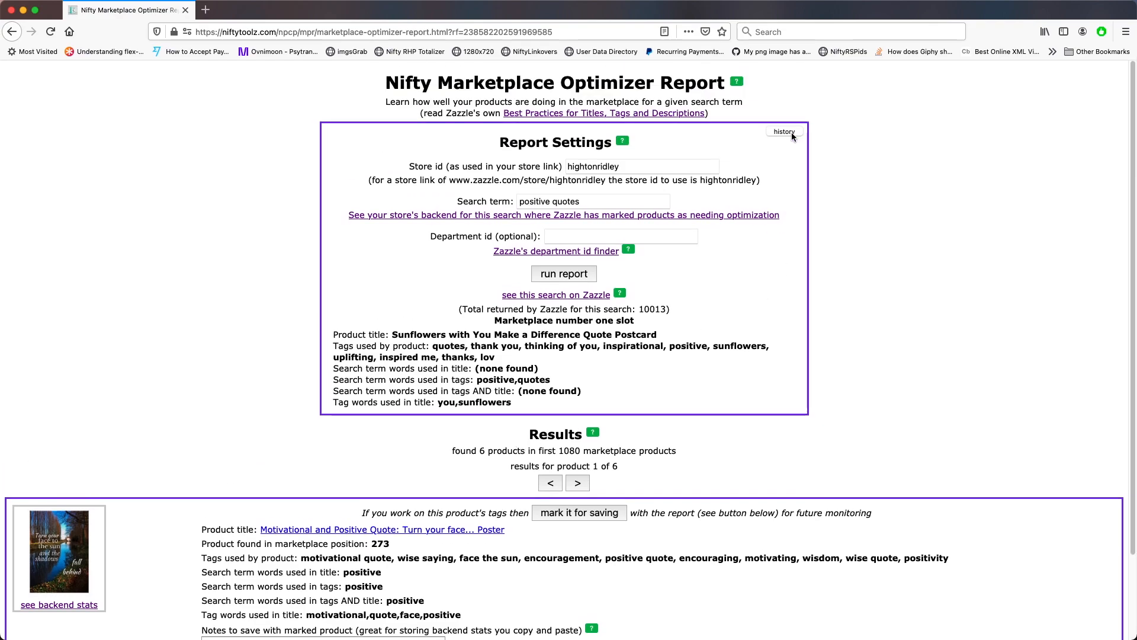
pyautogui.click(791, 133)
pyautogui.scroll(-5, 844, 275)
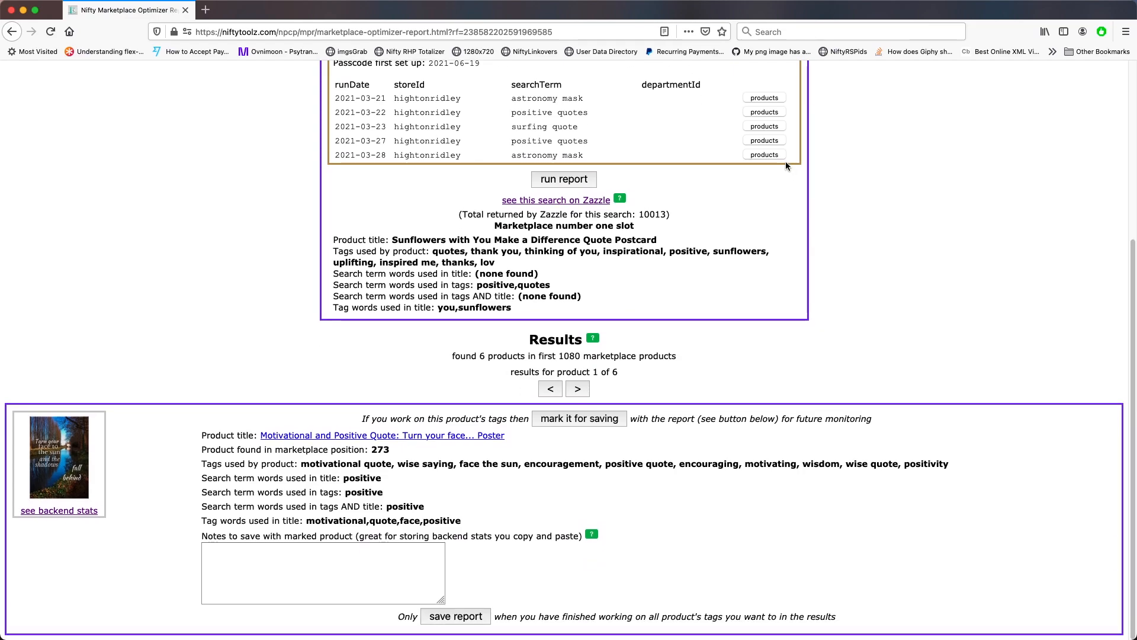
pyautogui.click(765, 141)
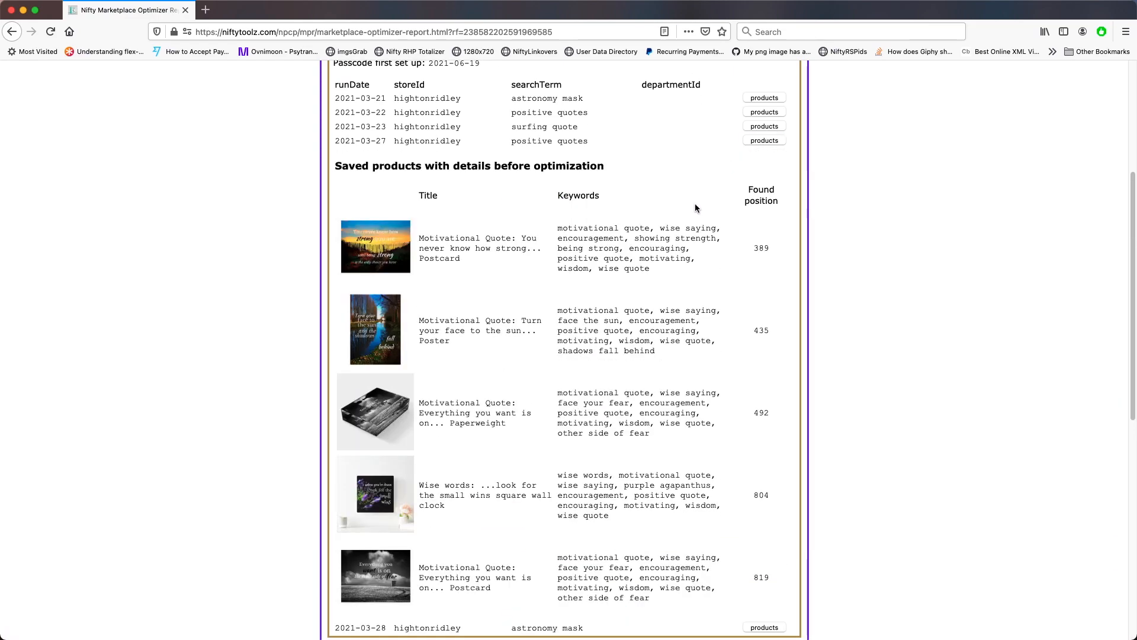
# Compare the saved history products with the first result and its matching product from history
pyautogui.scroll(-2, 694, 217)
pyautogui.scroll(-7, 694, 217)
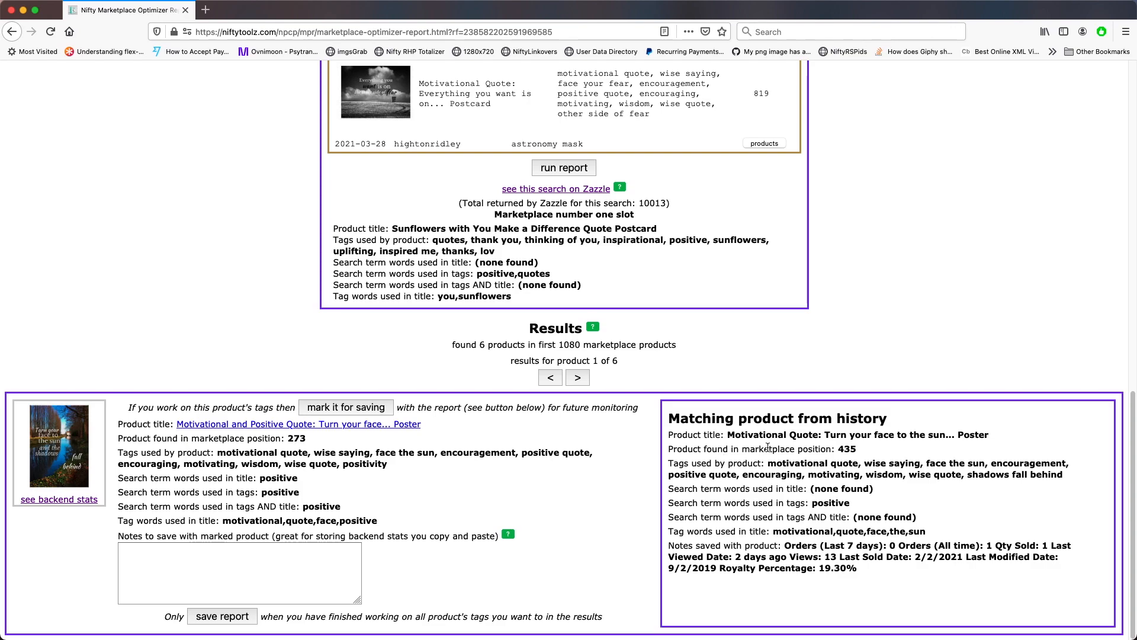
pyautogui.scroll(7, 765, 451)
pyautogui.scroll(1, 767, 451)
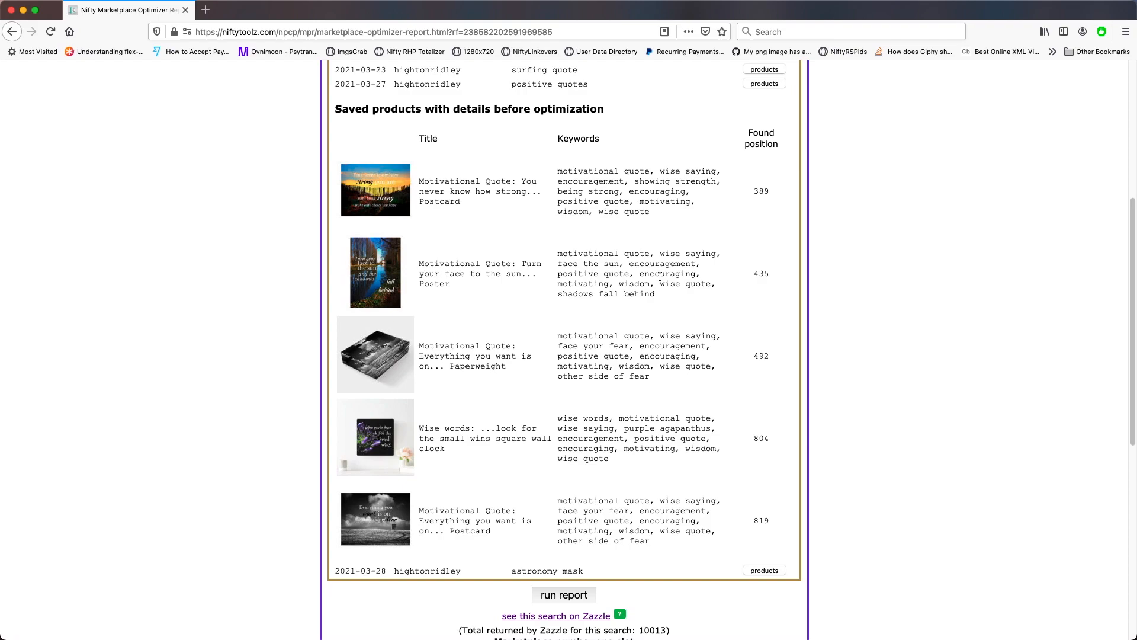
pyautogui.scroll(-7, 661, 274)
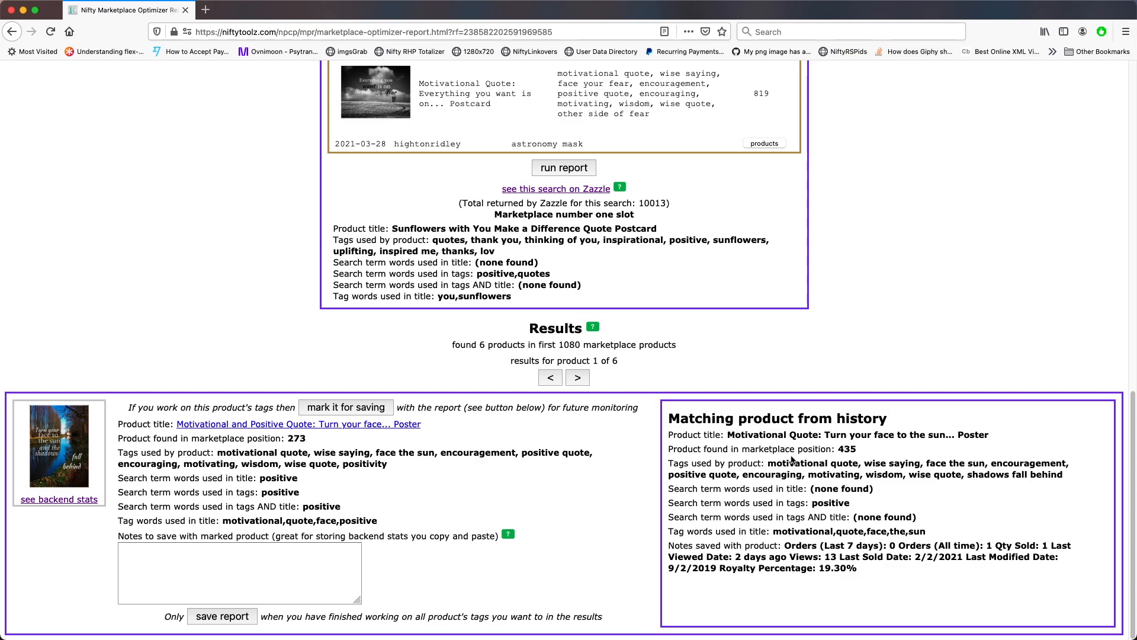
pyautogui.scroll(10, 791, 459)
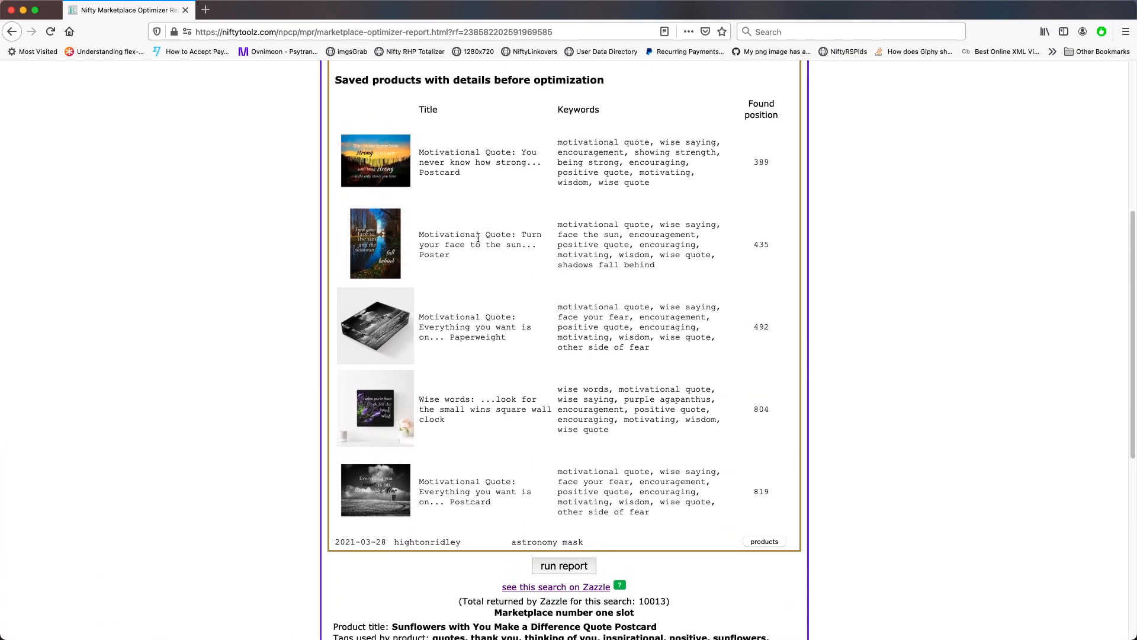
pyautogui.scroll(4, 478, 238)
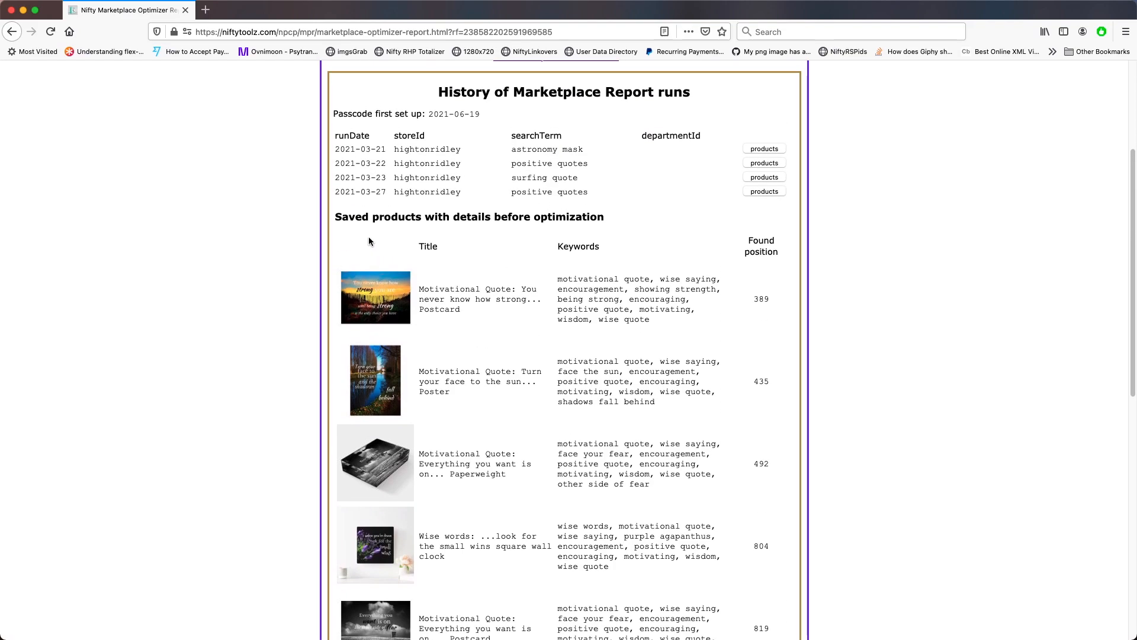
pyautogui.scroll(-15, 836, 335)
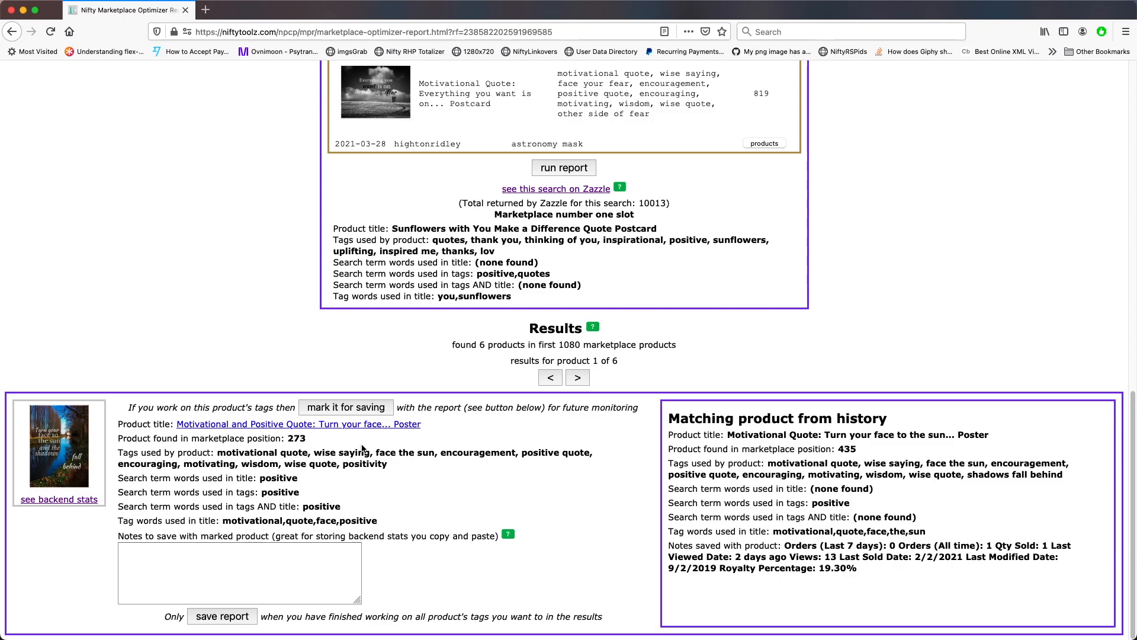
pyautogui.scroll(15, 364, 448)
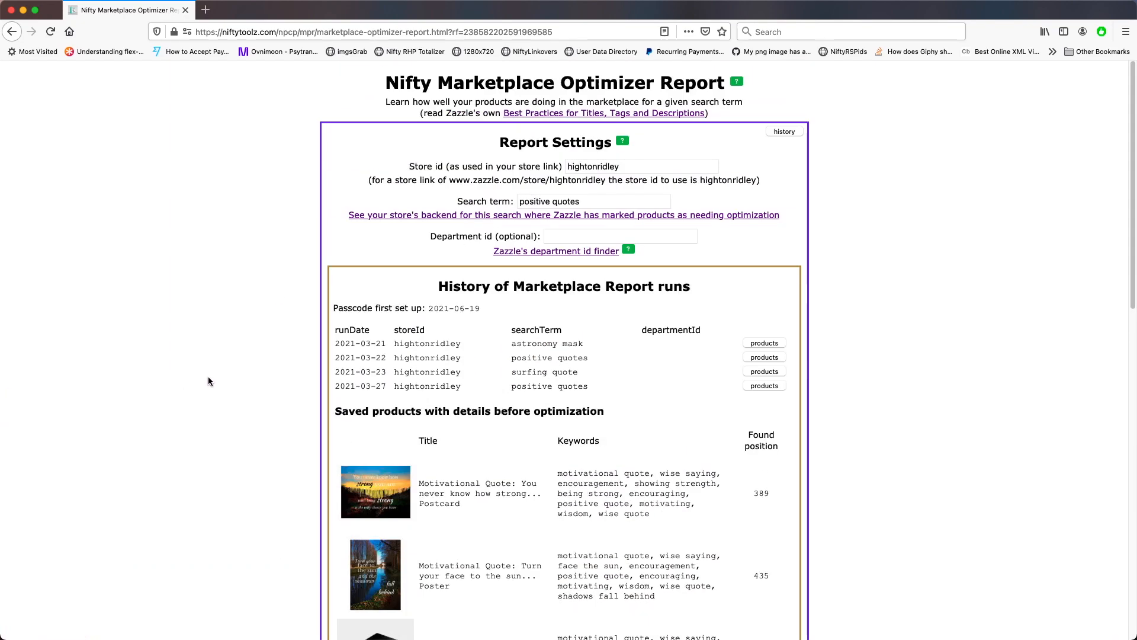
pyautogui.scroll(-15, 207, 380)
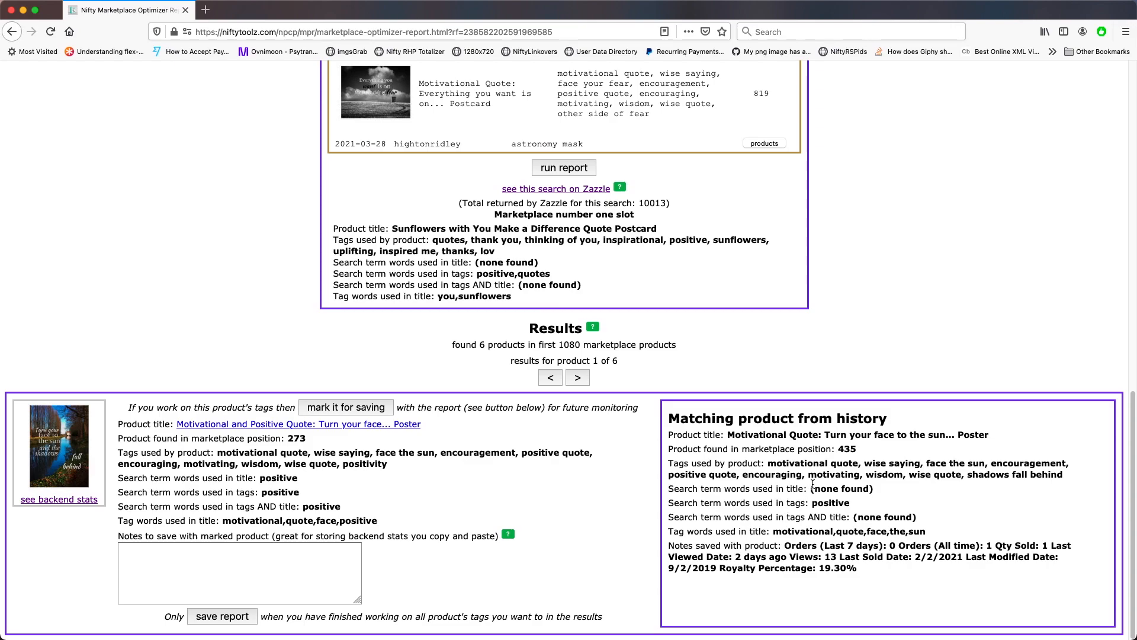
# Compare the first product's current tags, title tag words and saved notes against the matching historical product
pyautogui.moveTo(767, 462); pyautogui.dragTo(1066, 475)
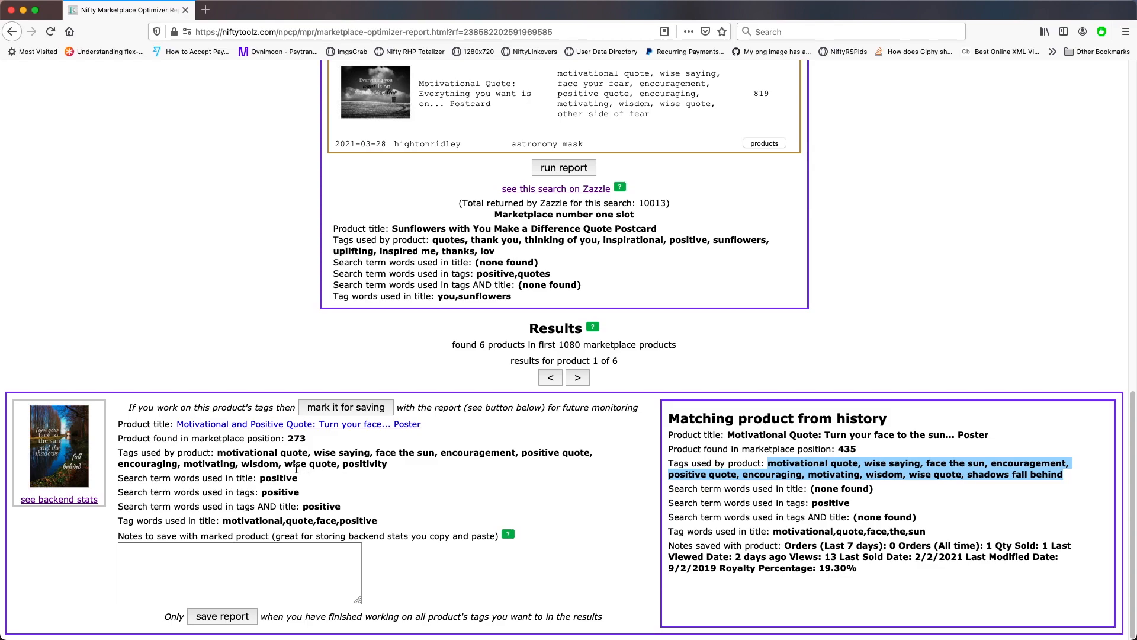
pyautogui.moveTo(219, 453); pyautogui.dragTo(397, 465)
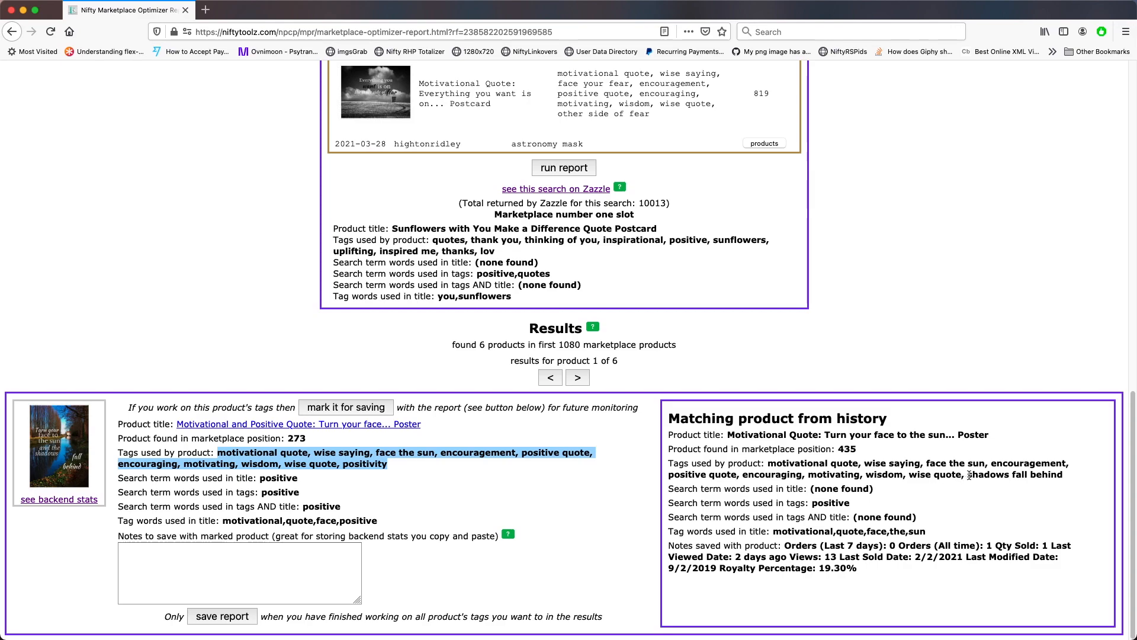
pyautogui.moveTo(969, 475); pyautogui.dragTo(1059, 470)
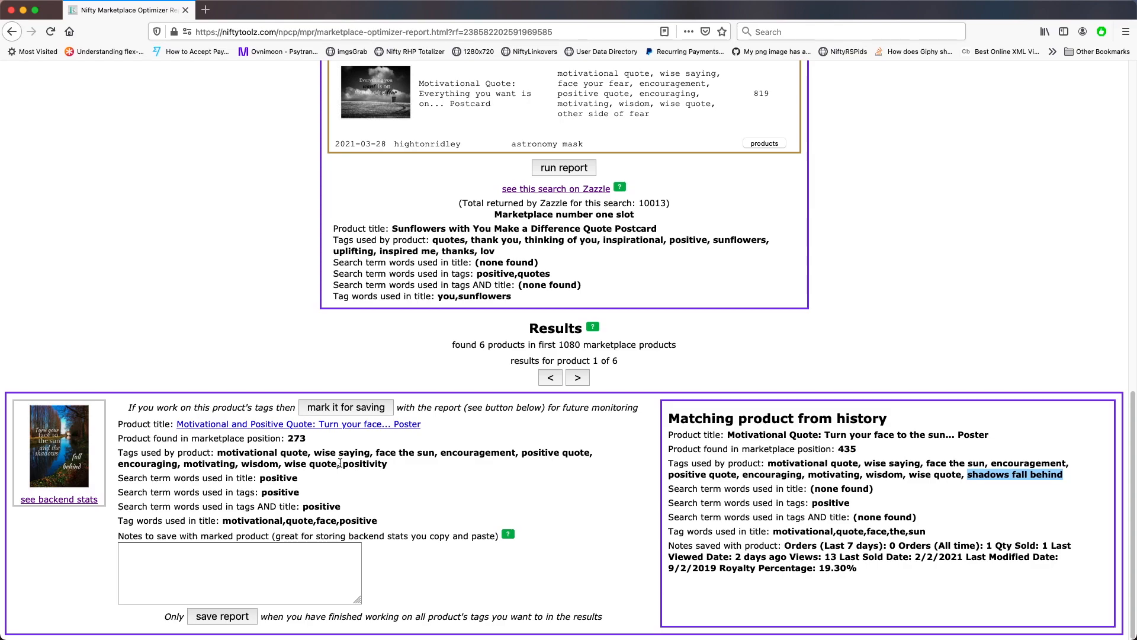
pyautogui.moveTo(343, 463); pyautogui.dragTo(402, 465)
pyautogui.moveTo(853, 516); pyautogui.dragTo(959, 521)
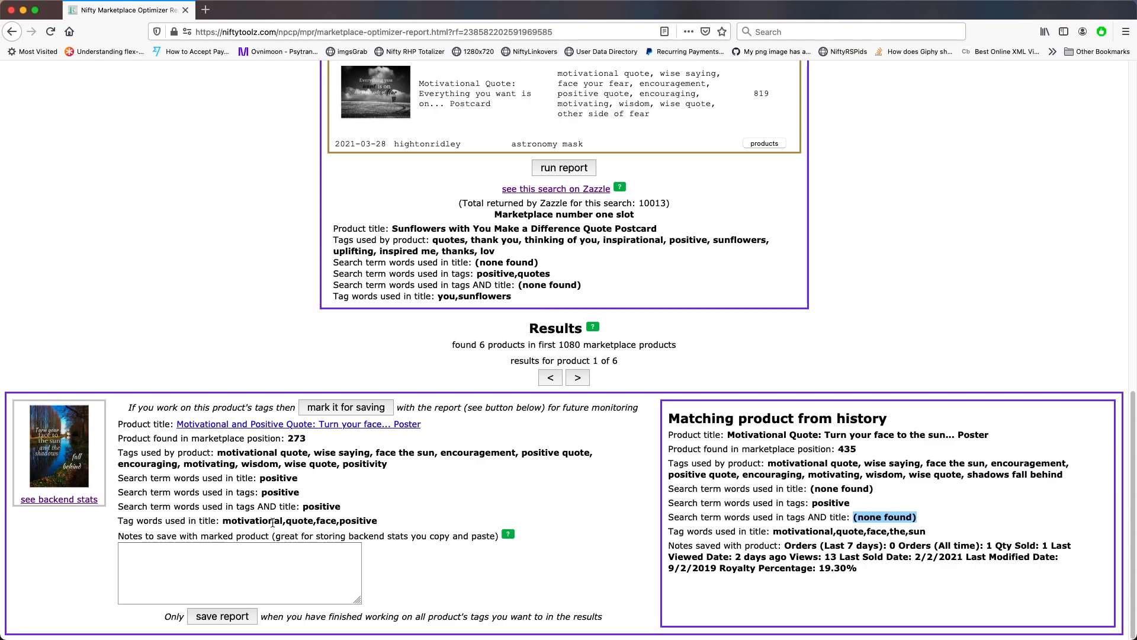
pyautogui.click(223, 522)
pyautogui.moveTo(223, 522); pyautogui.dragTo(448, 528)
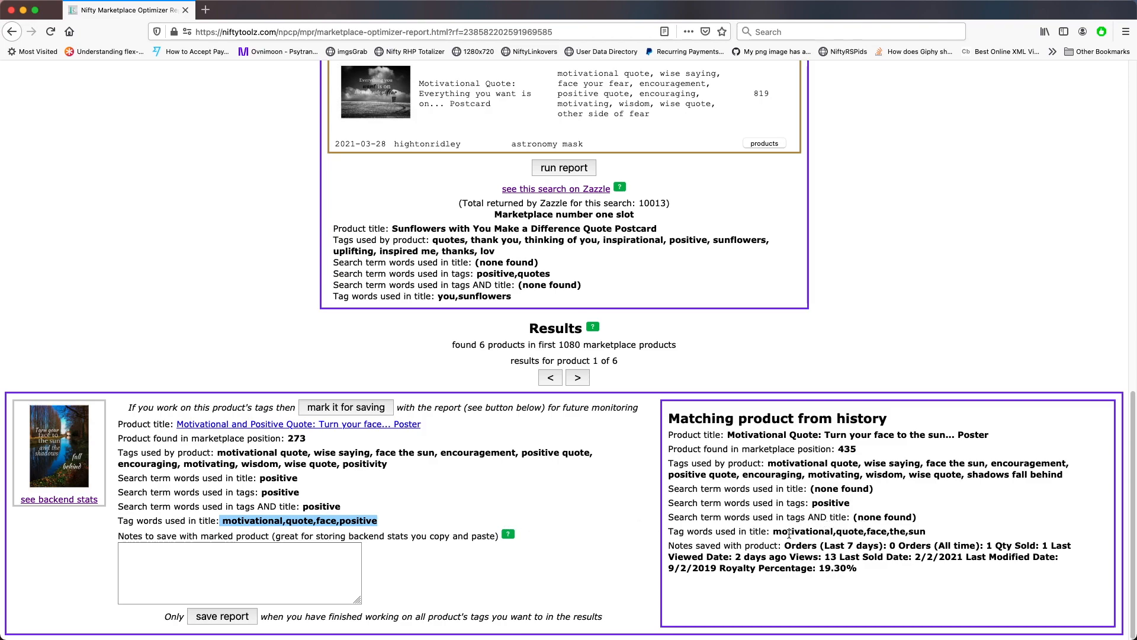
pyautogui.moveTo(773, 531); pyautogui.dragTo(931, 534)
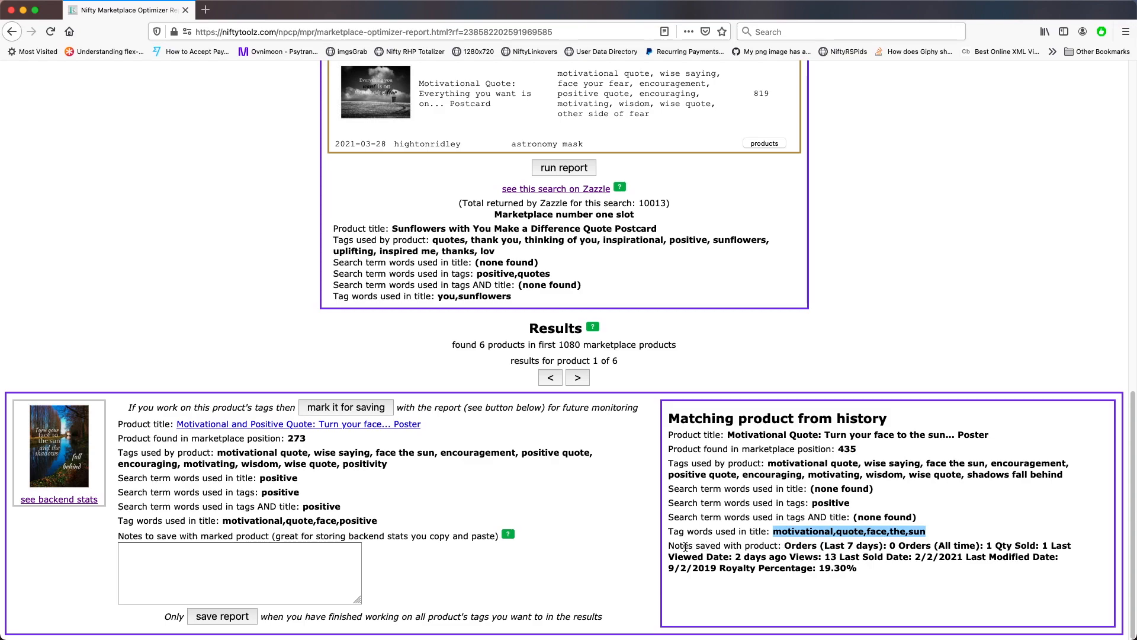
pyautogui.moveTo(670, 545); pyautogui.dragTo(866, 570)
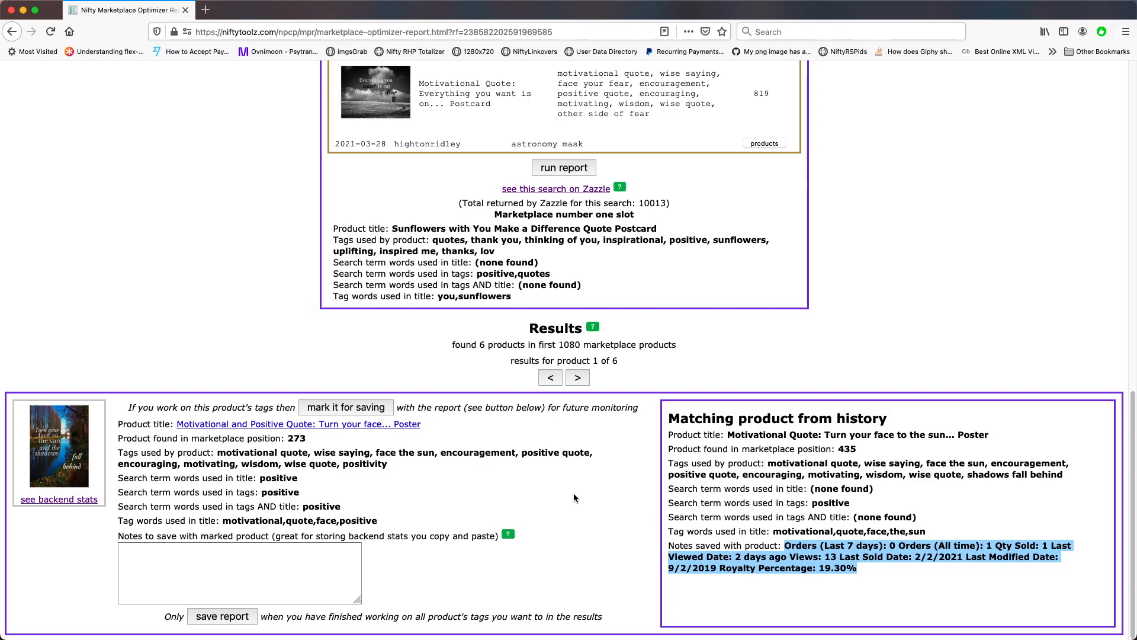
# Open the first product's backend stats and copy its order, view and sales statistics
pyautogui.click(79, 502)
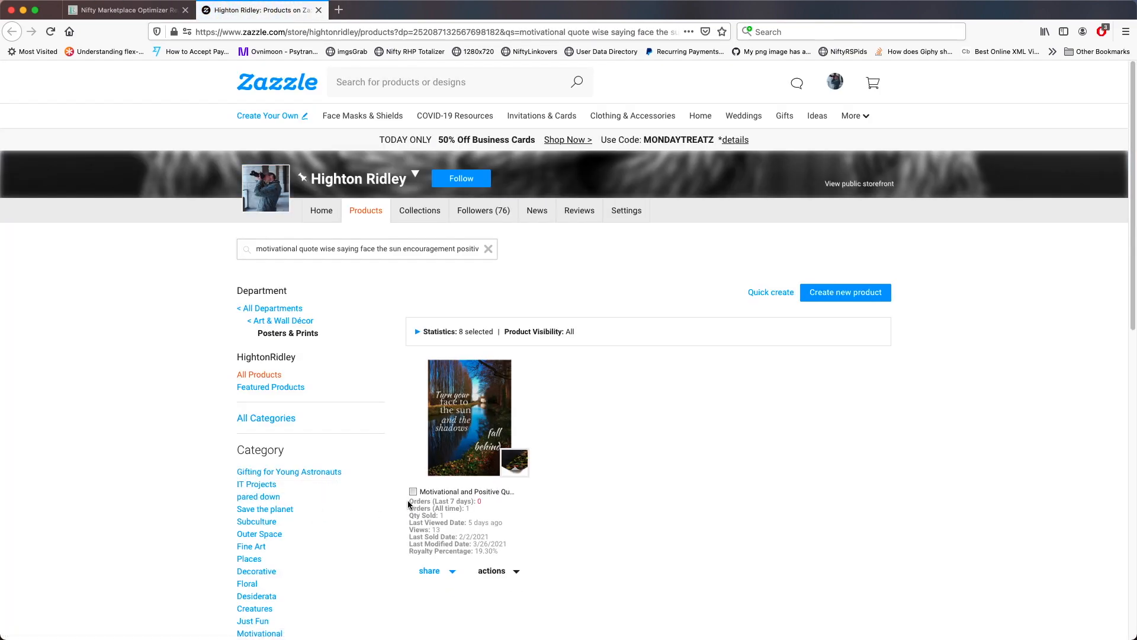
pyautogui.moveTo(409, 502); pyautogui.dragTo(536, 554)
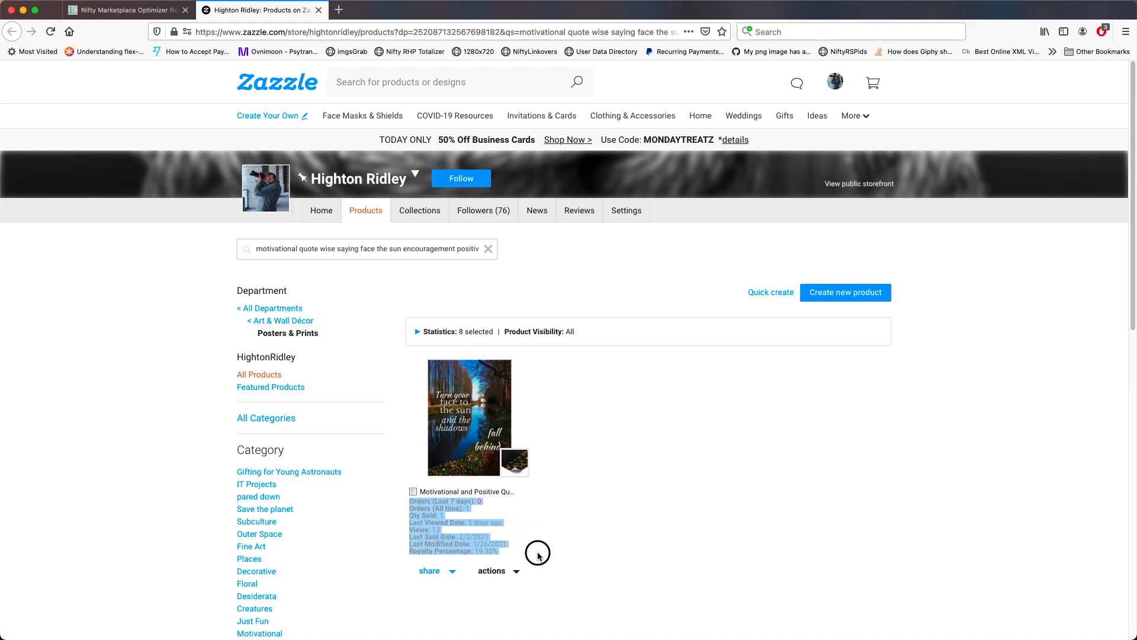
pyautogui.rightClick(419, 513)
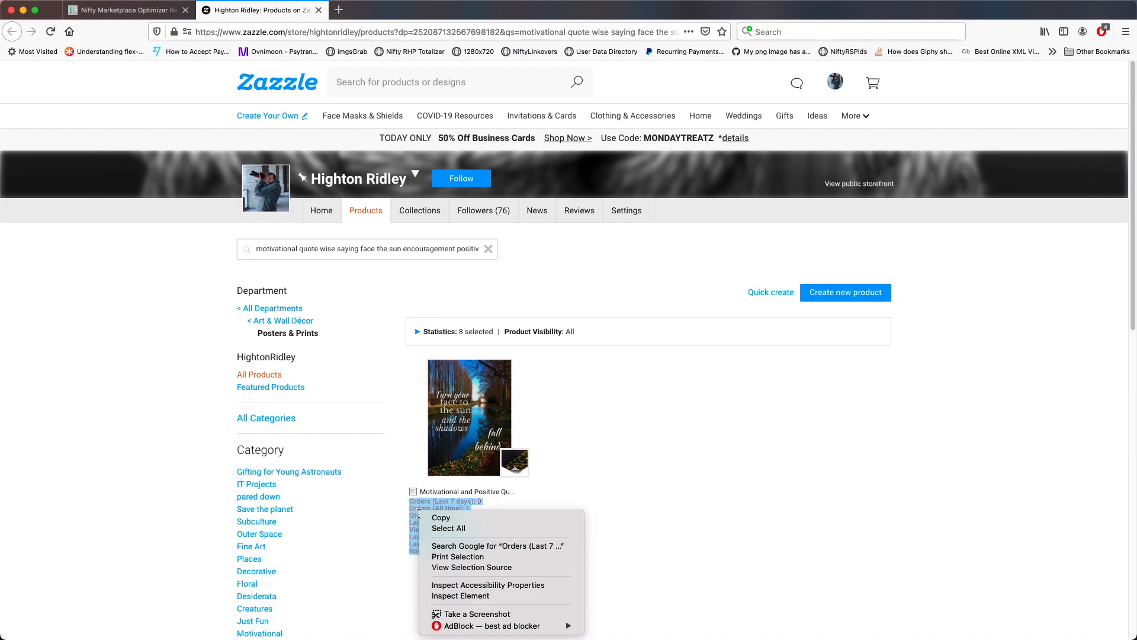
pyautogui.click(428, 518)
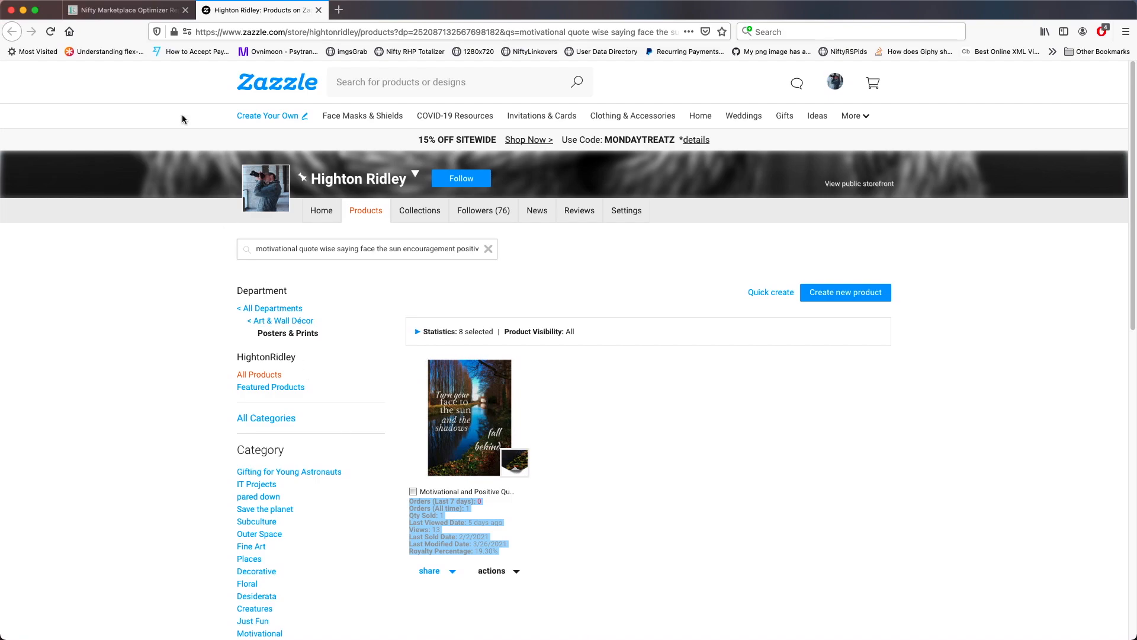
# Paste the copied statistics into the first product's notes box in the report
pyautogui.click(128, 10)
pyautogui.click(177, 546)
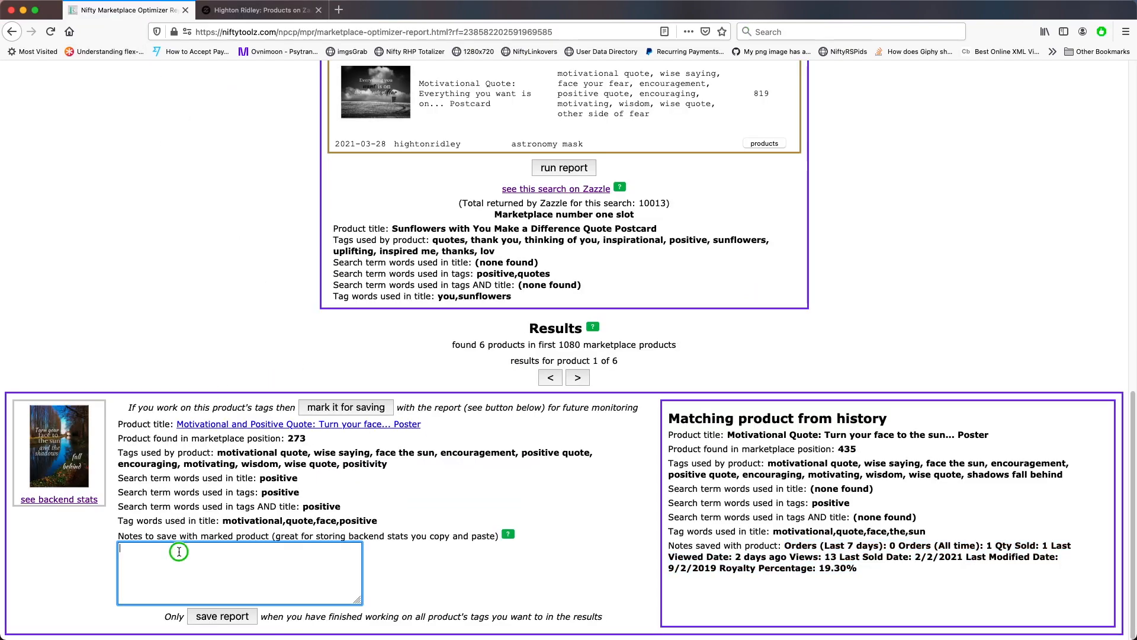
pyautogui.rightClick(180, 534)
pyautogui.click(210, 579)
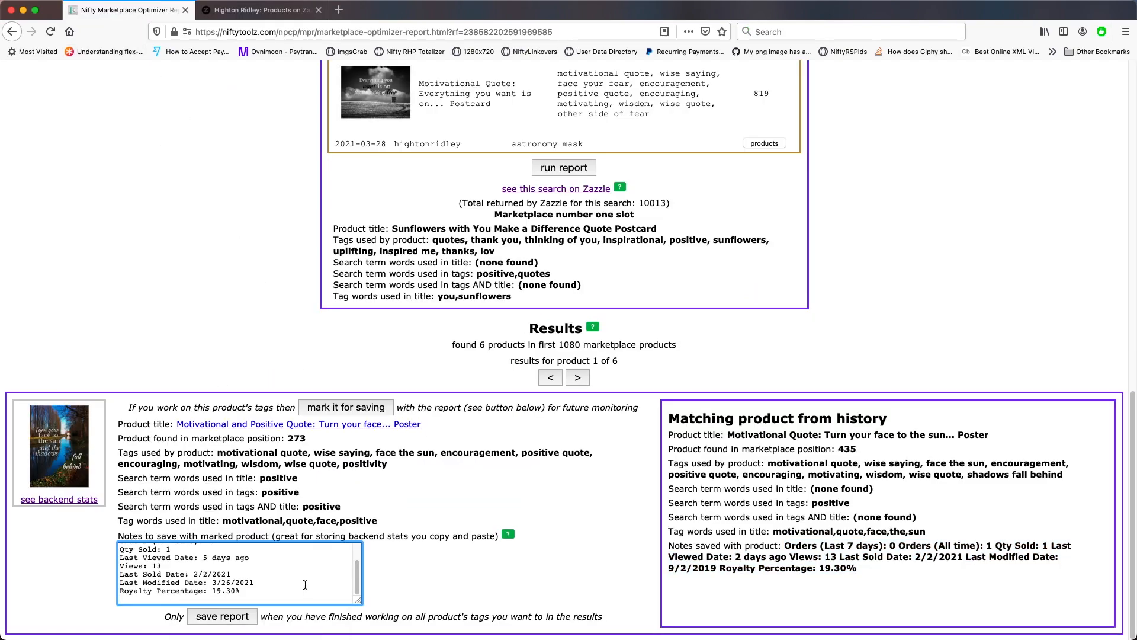
pyautogui.click(397, 590)
pyautogui.click(361, 602)
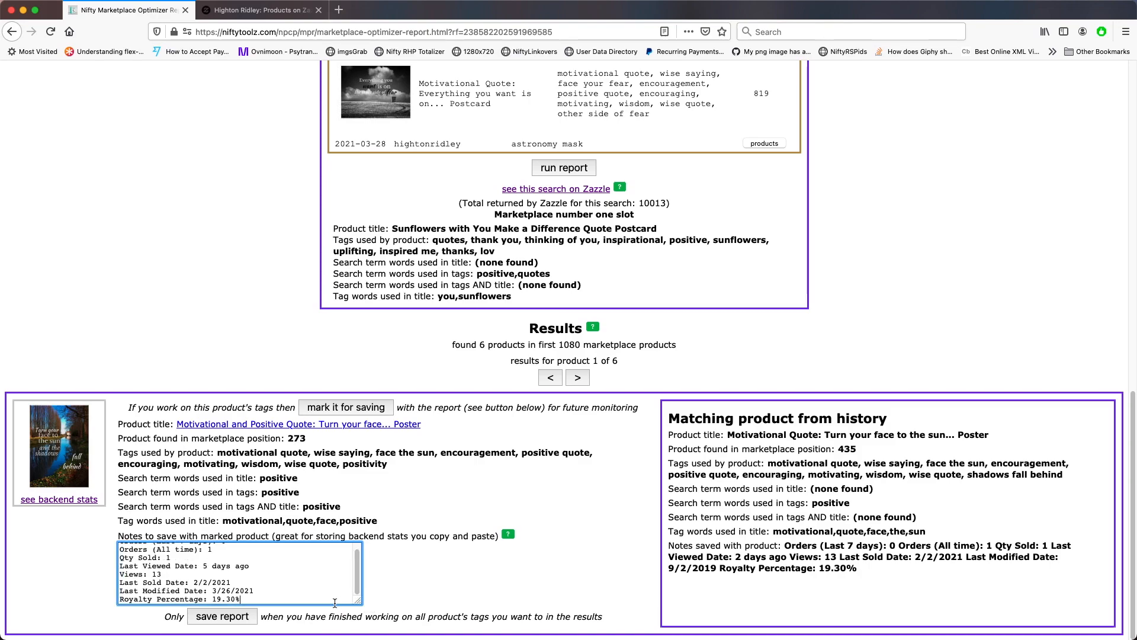
pyautogui.click(218, 593)
pyautogui.moveTo(218, 592); pyautogui.dragTo(256, 591)
pyautogui.click(576, 576)
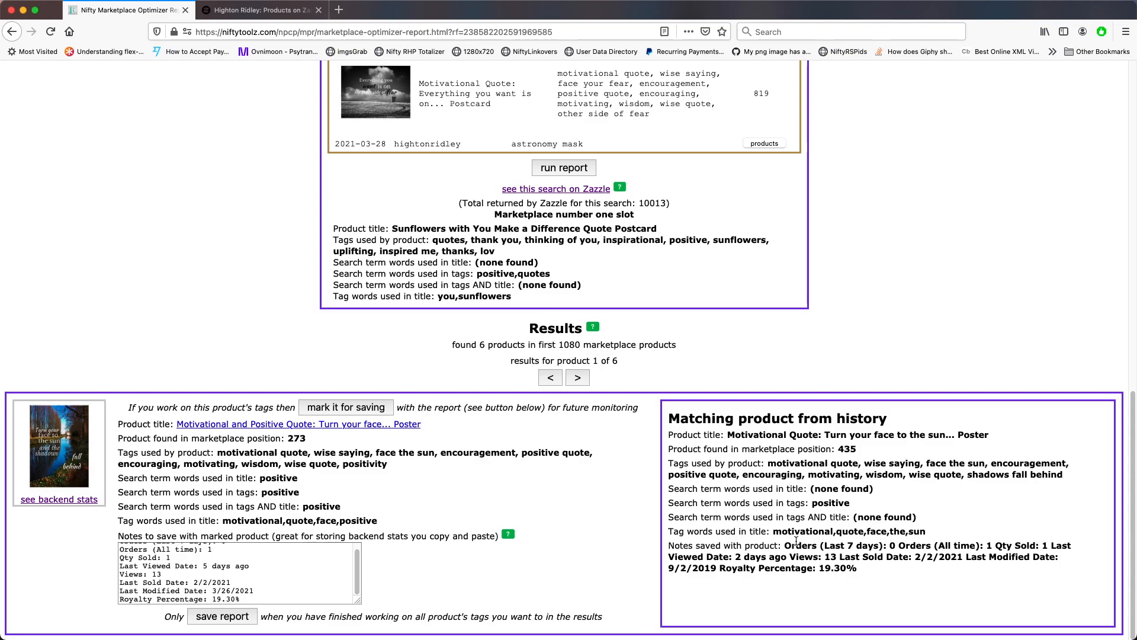
# Move to the second result and compare its position, title and tags with the matching product from history
pyautogui.moveTo(785, 545); pyautogui.dragTo(881, 574)
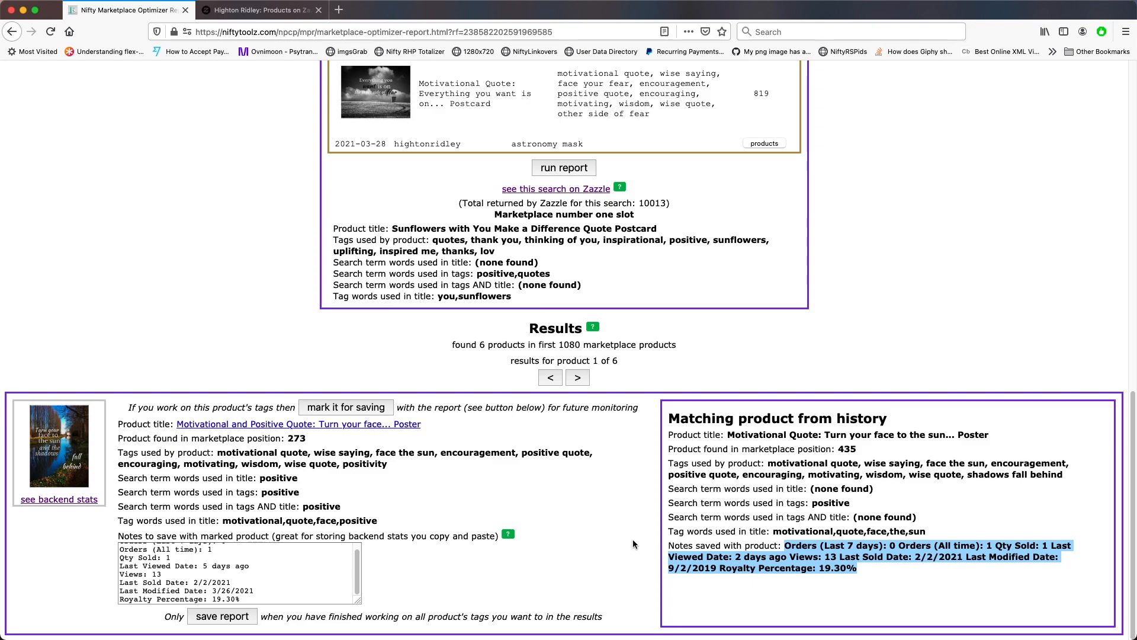
pyautogui.click(578, 378)
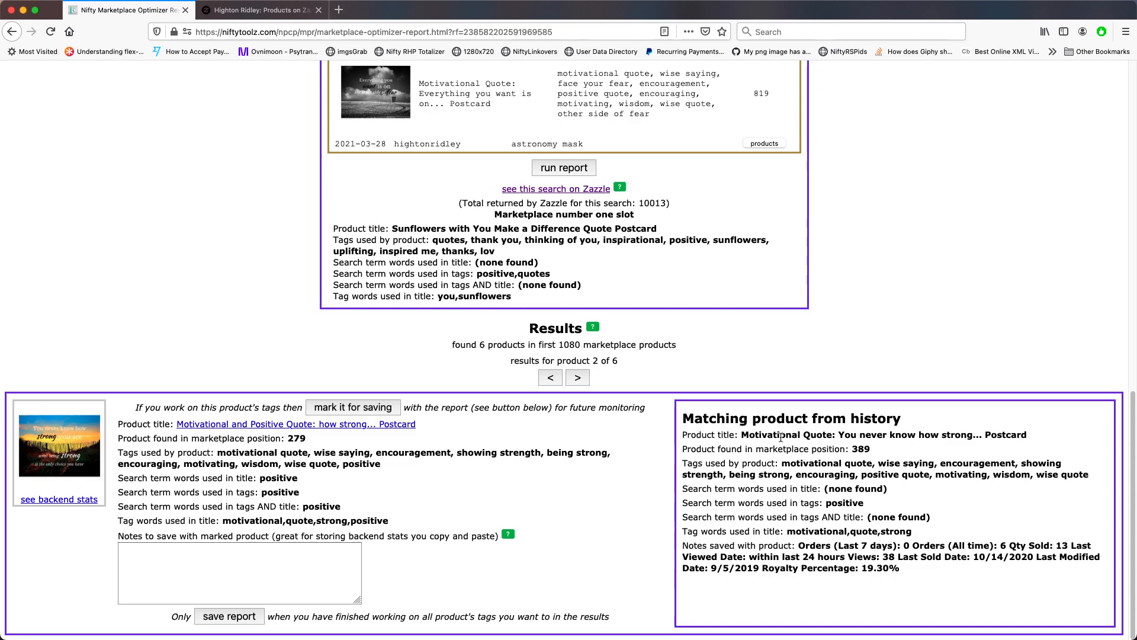
pyautogui.click(686, 436)
pyautogui.moveTo(687, 436); pyautogui.dragTo(793, 507)
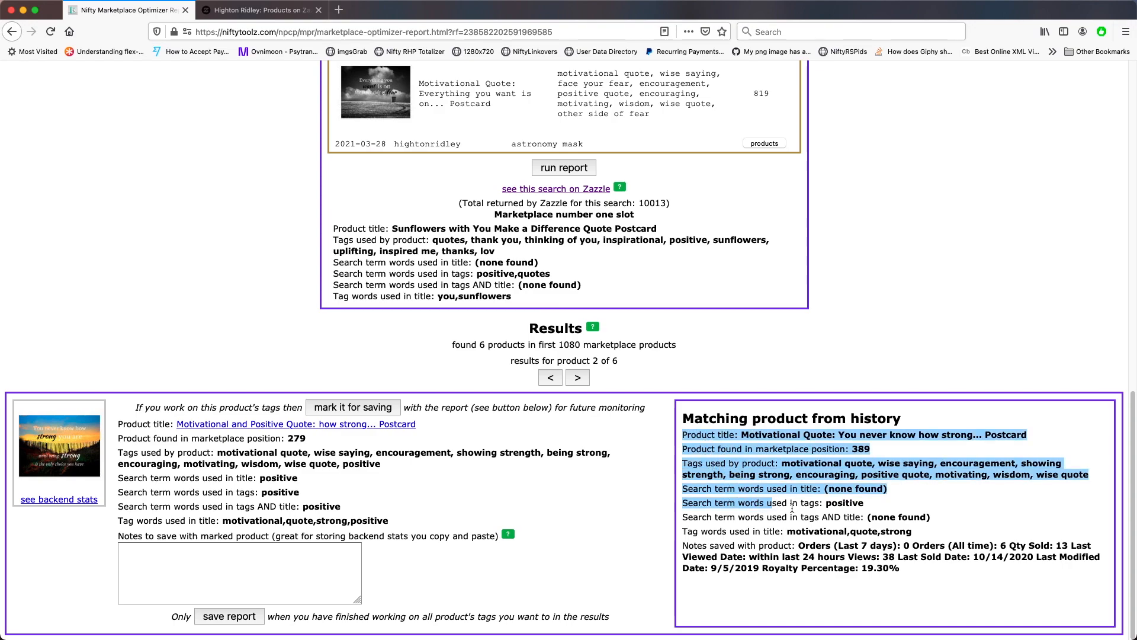
pyautogui.click(793, 508)
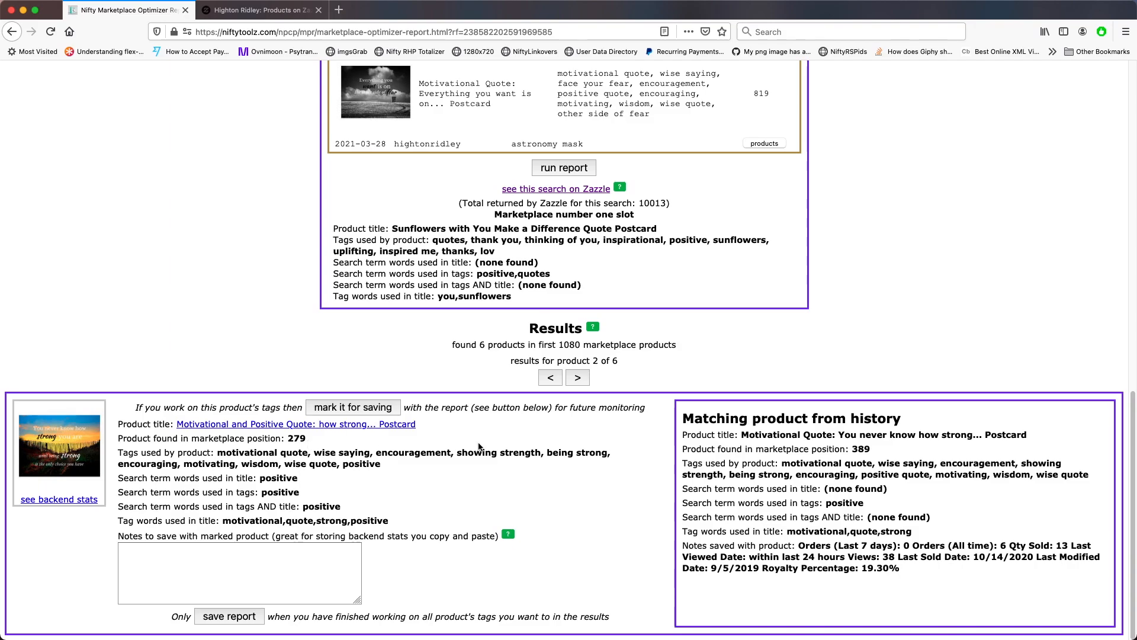
# Step through the third result, comparing its marketplace position with its history match, and advance to the fourth result
pyautogui.scroll(15, 607, 452)
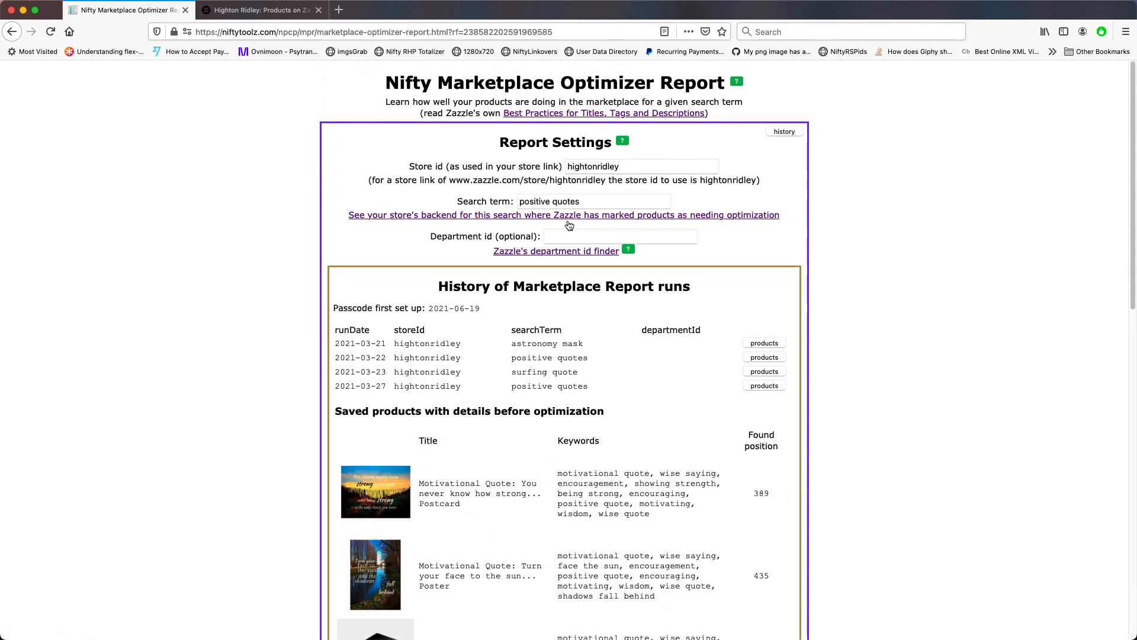
pyautogui.scroll(-15, 967, 447)
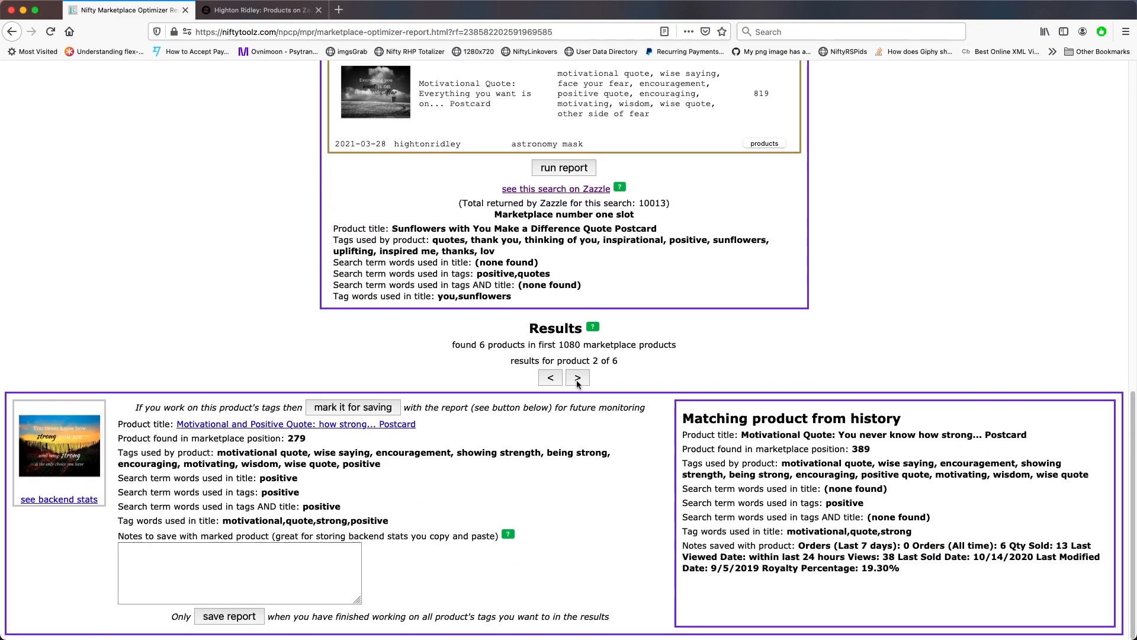
pyautogui.click(577, 379)
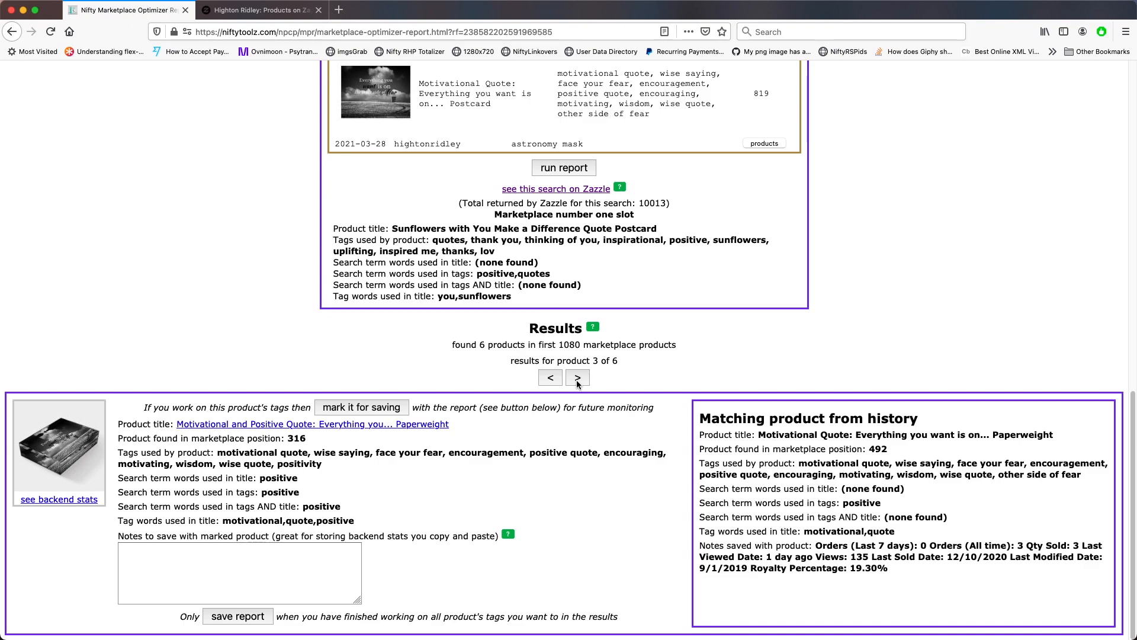
pyautogui.doubleClick(877, 449)
pyautogui.doubleClick(296, 438)
pyautogui.click(578, 378)
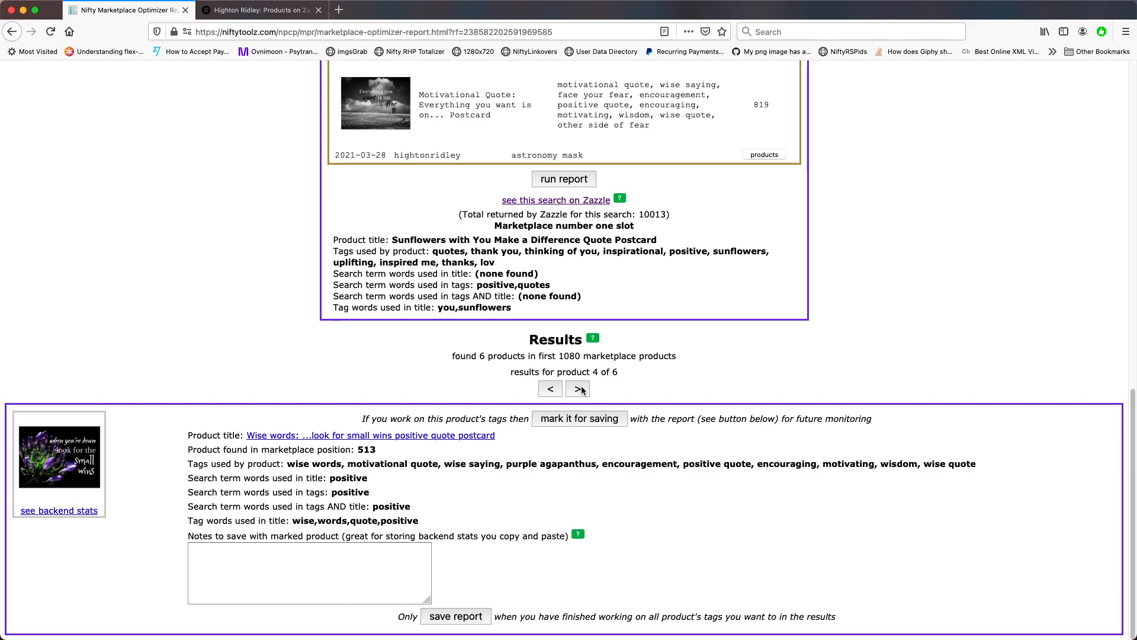
# Expand the saved products of the 2021-03-22 positive quotes run, compare them with the fourth result, then collapse them
pyautogui.scroll(5, 583, 390)
pyautogui.scroll(5, 581, 387)
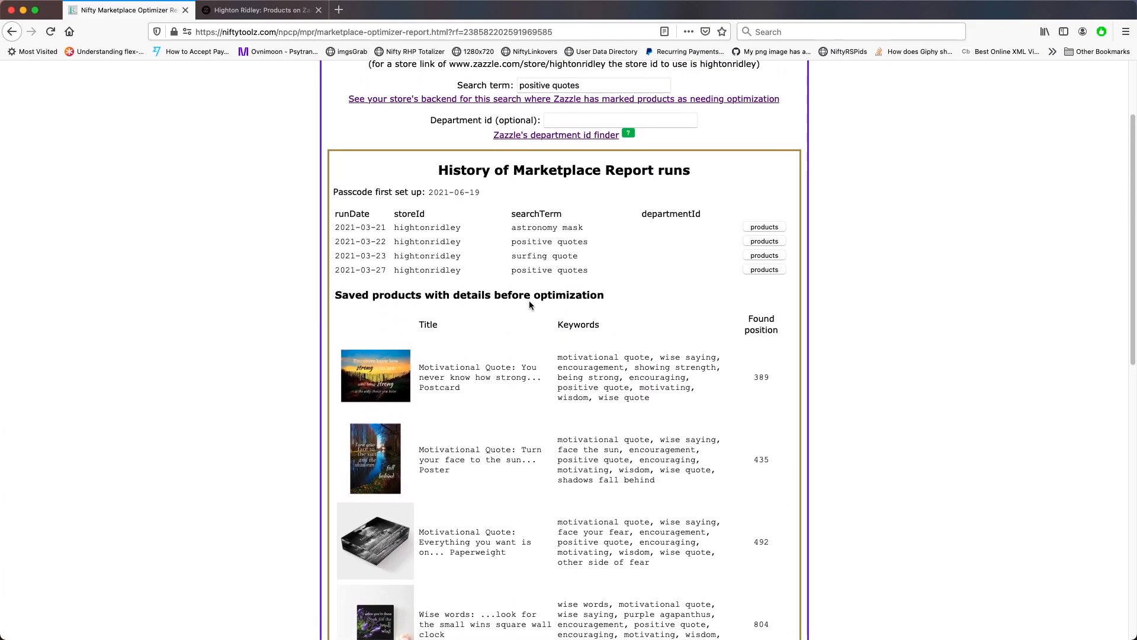
pyautogui.click(770, 241)
pyautogui.scroll(-1, 689, 325)
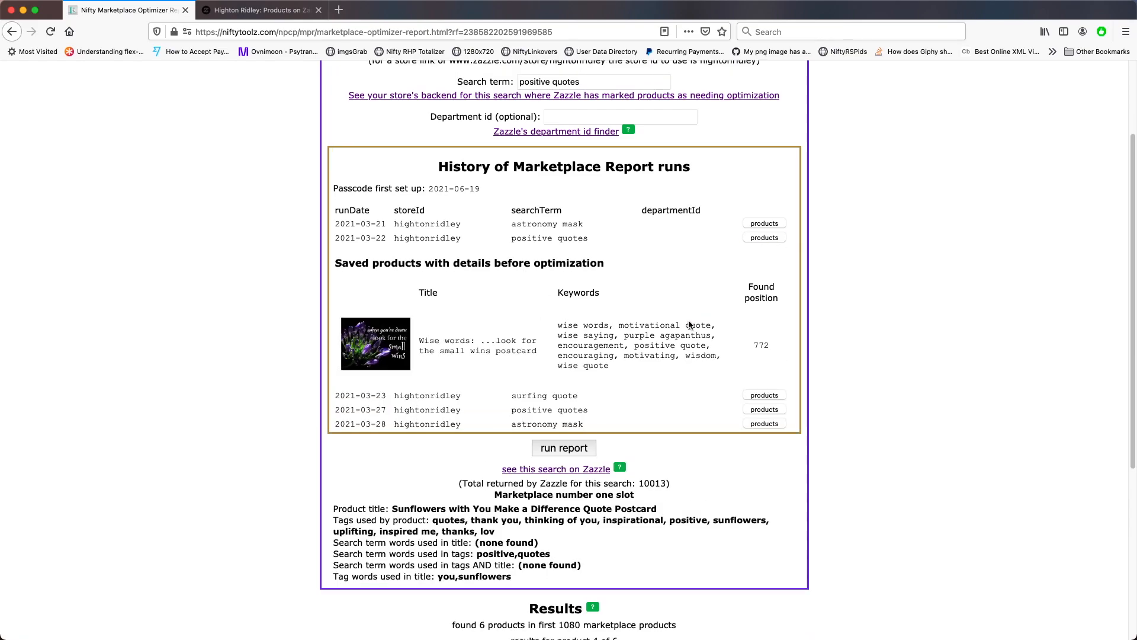
pyautogui.scroll(-5, 689, 325)
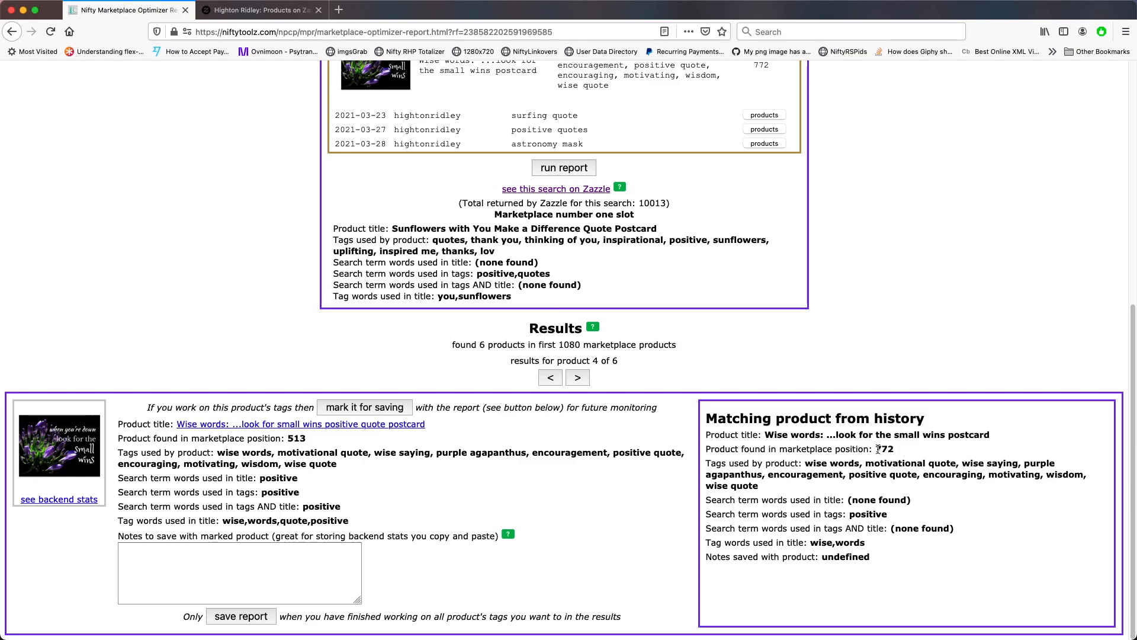
pyautogui.moveTo(306, 438); pyautogui.dragTo(287, 438)
pyautogui.scroll(1, 533, 462)
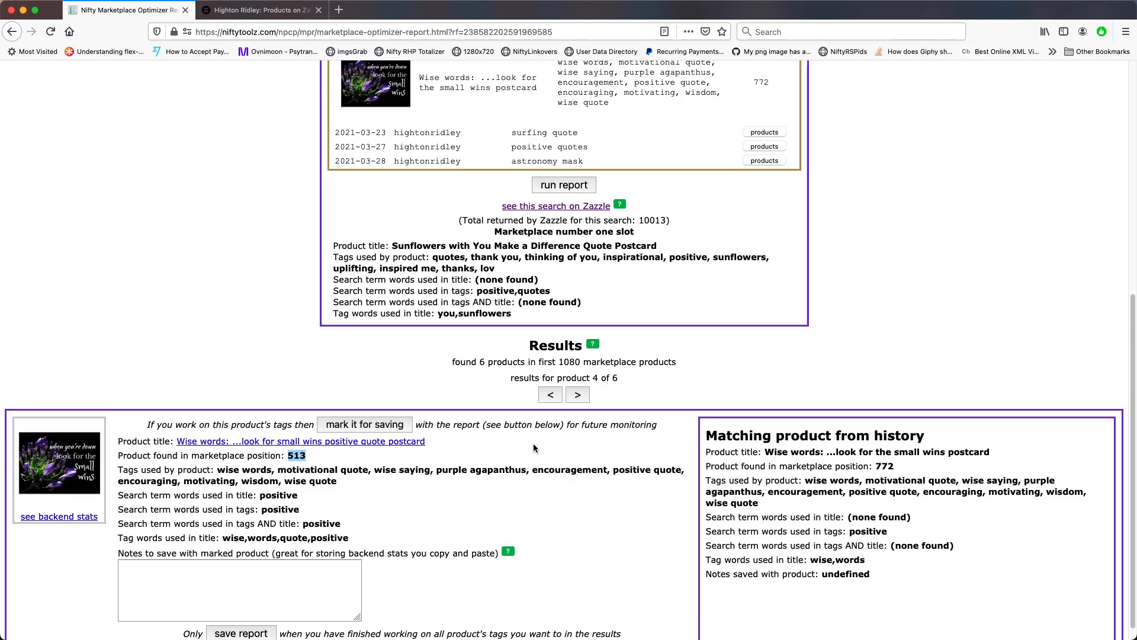
pyautogui.scroll(7, 572, 400)
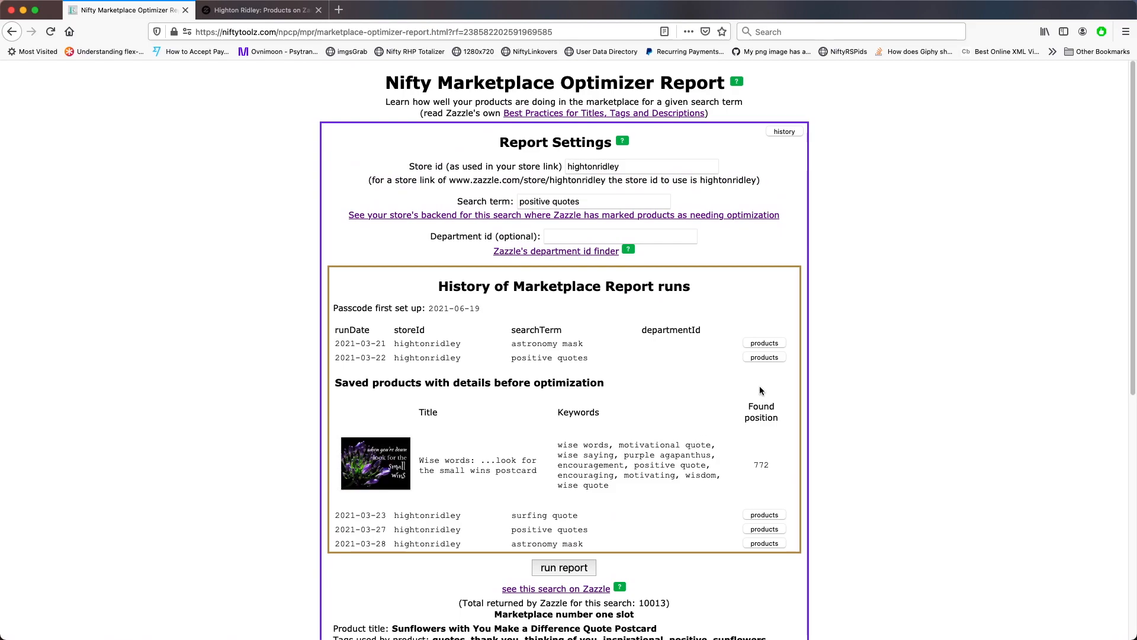
pyautogui.click(763, 357)
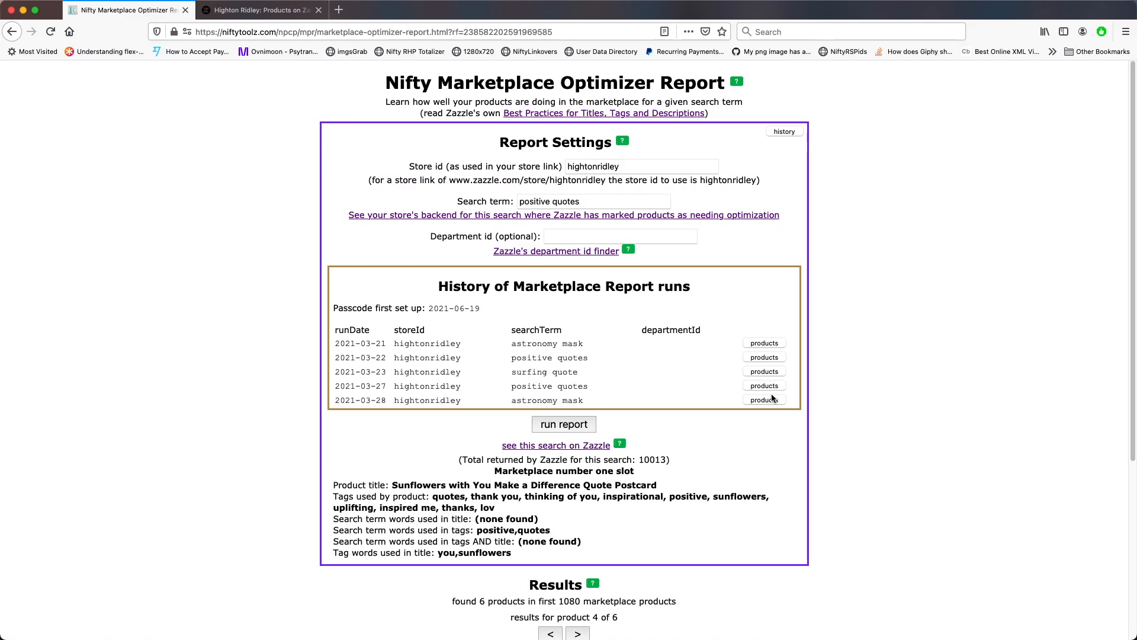
# Expand the saved products of the 2021-03-27 positive quotes run and advance to the fifth result
pyautogui.click(770, 386)
pyautogui.scroll(-12, 666, 443)
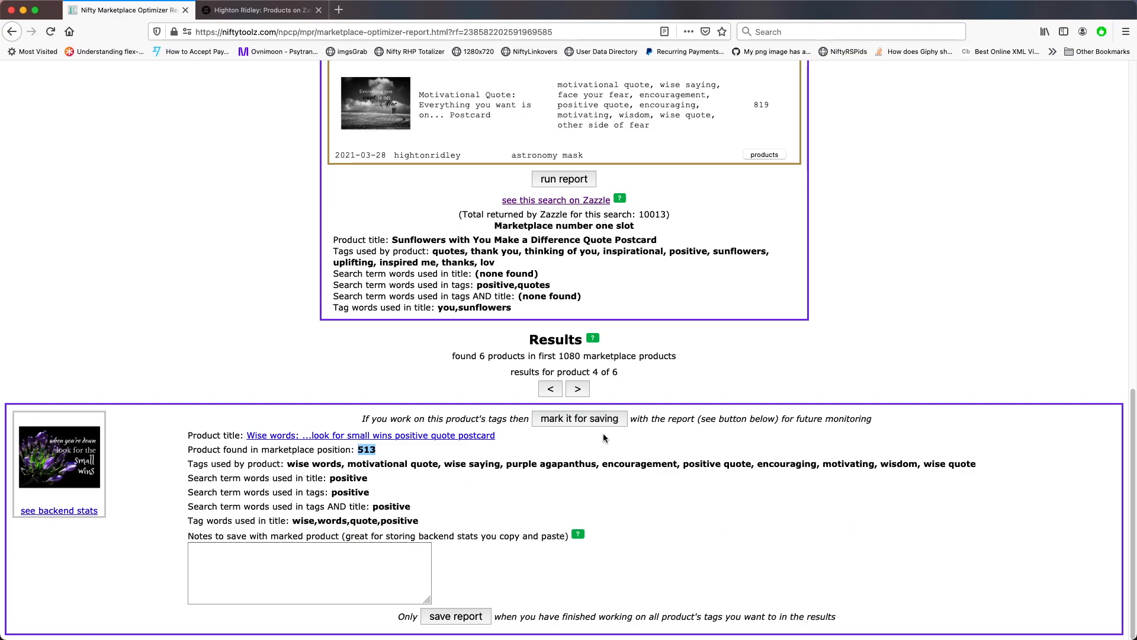
pyautogui.click(578, 389)
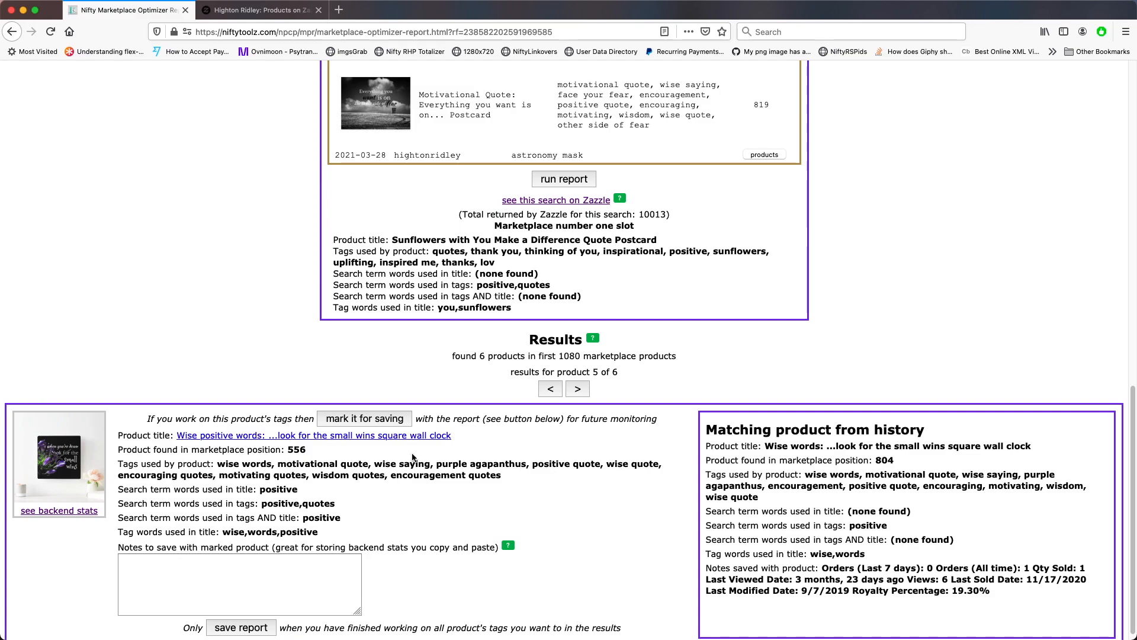
# Compare the fifth and sixth results' marketplace positions with their matching products from history
pyautogui.doubleClick(297, 450)
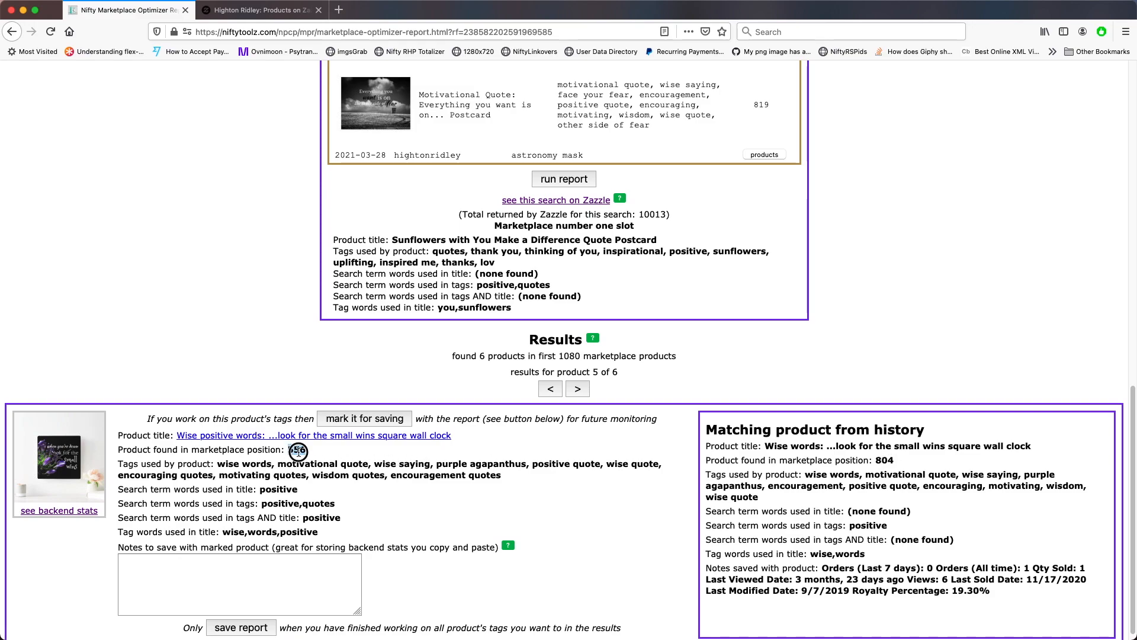
pyautogui.click(579, 390)
pyautogui.doubleClick(878, 460)
pyautogui.doubleClick(297, 450)
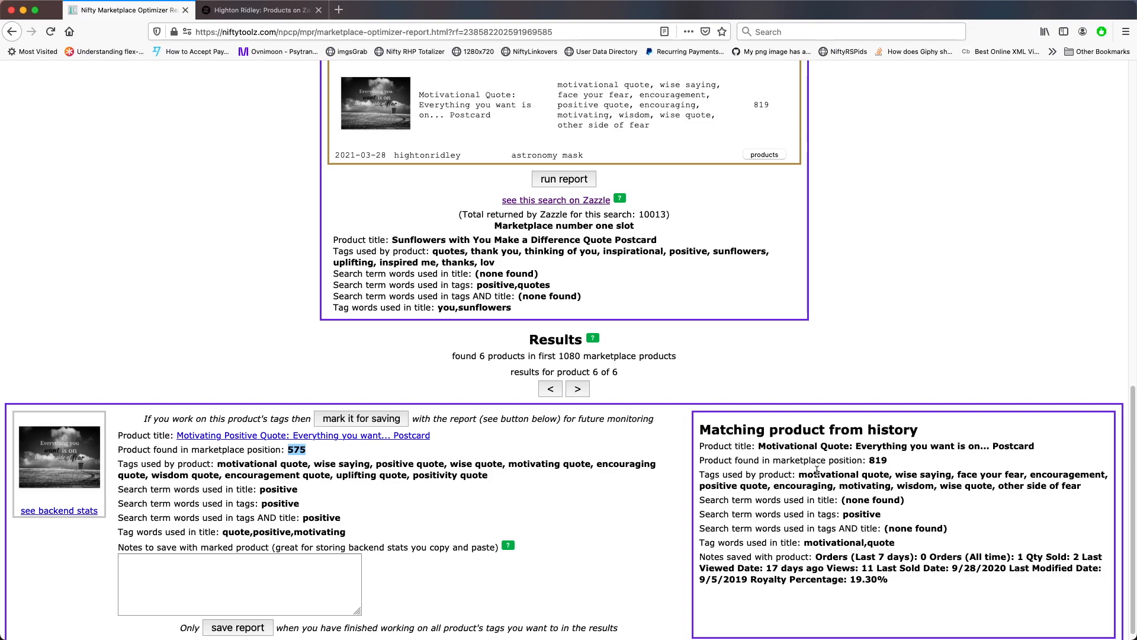
# Collapse the 2021-03-27 run's saved products list in the report history
pyautogui.scroll(4, 817, 470)
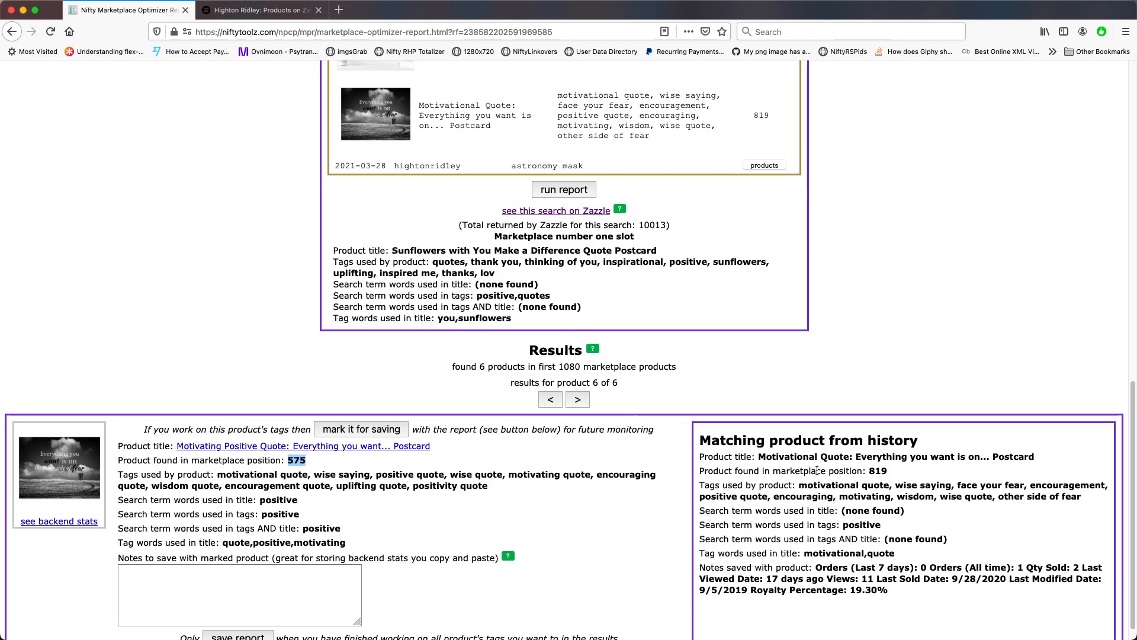
pyautogui.scroll(5, 817, 470)
pyautogui.scroll(1, 853, 474)
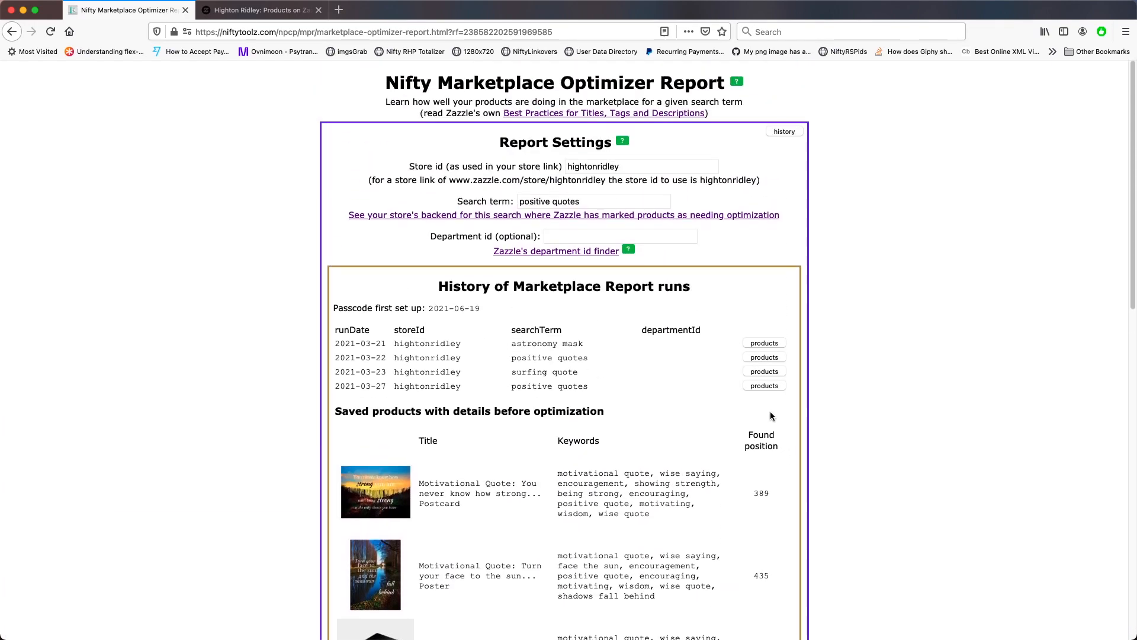
pyautogui.click(764, 386)
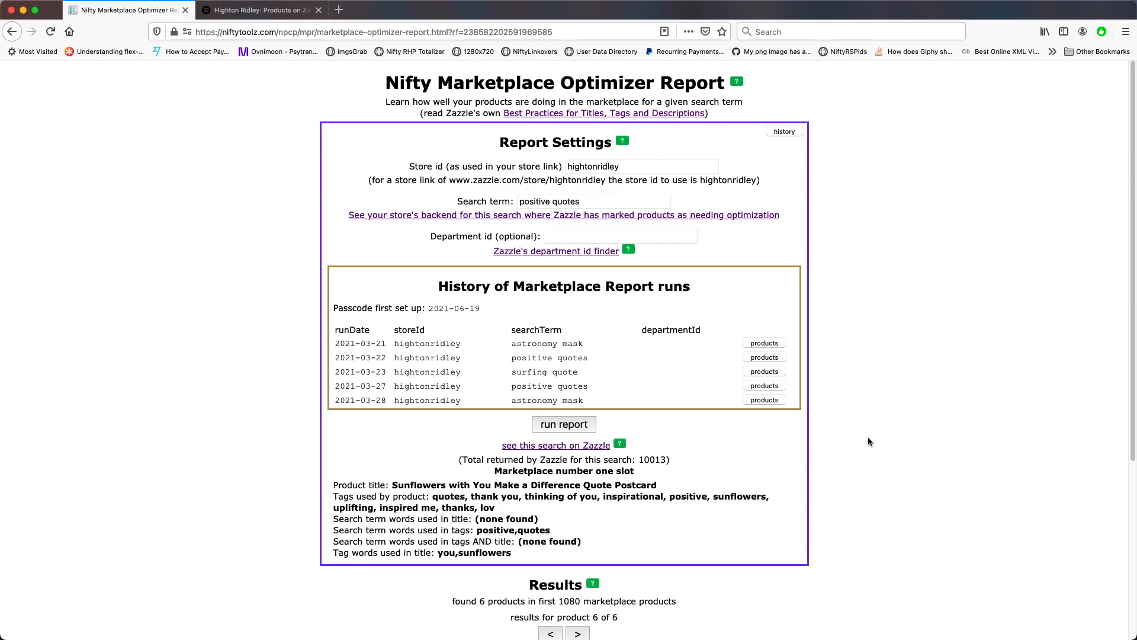
pyautogui.scroll(-5, 873, 443)
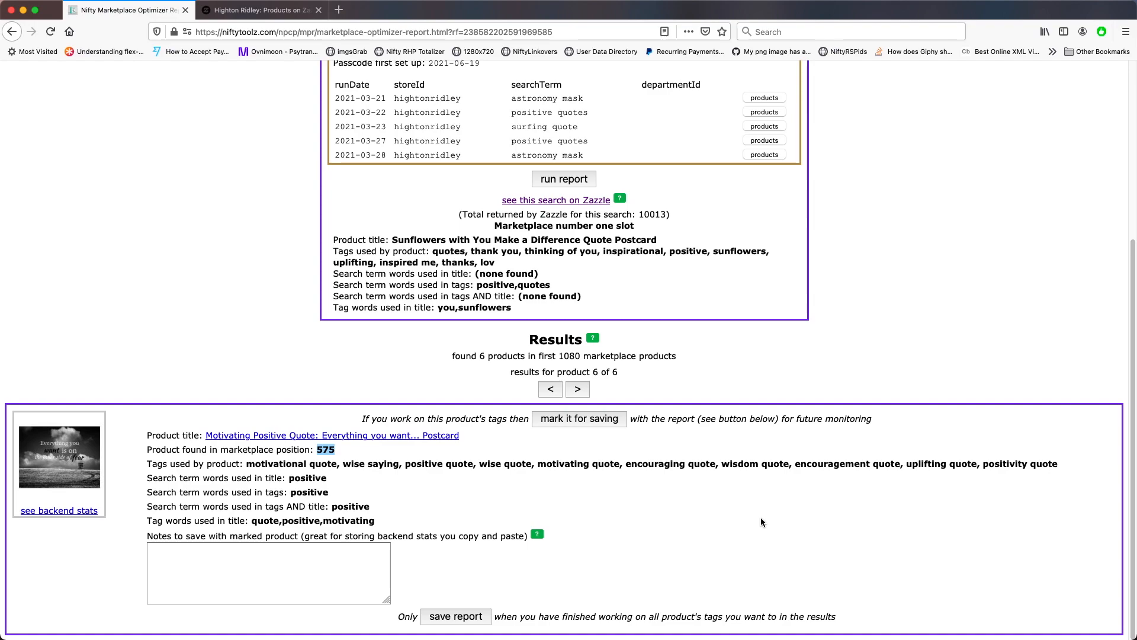
pyautogui.scroll(5, 761, 518)
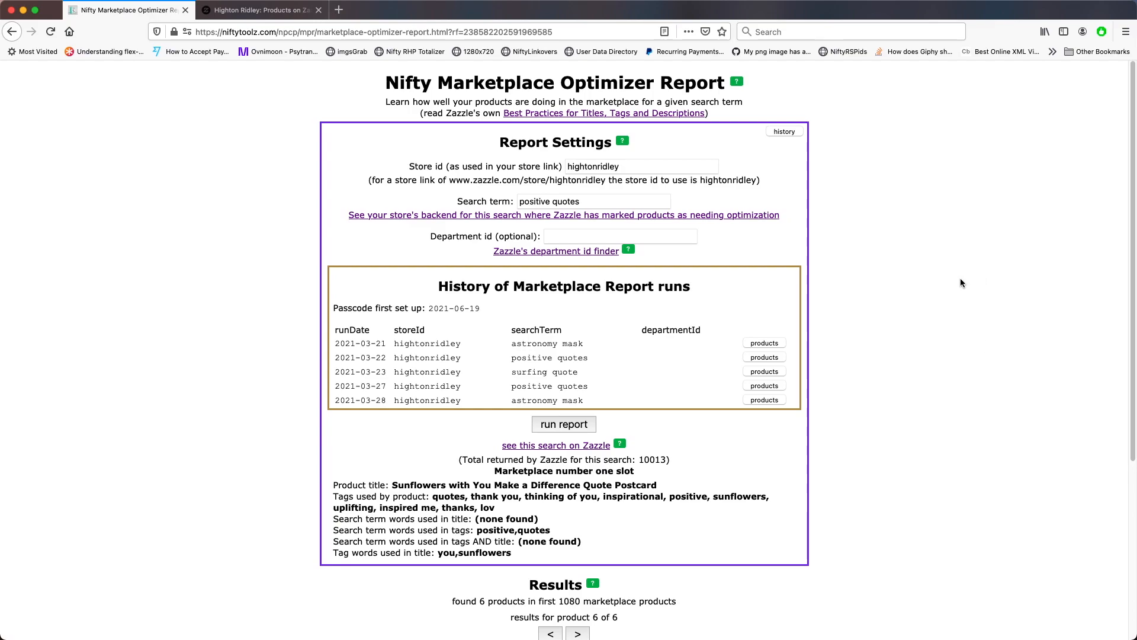
# Change the search term to birthday grandson and run the report
pyautogui.tripleClick(589, 201)
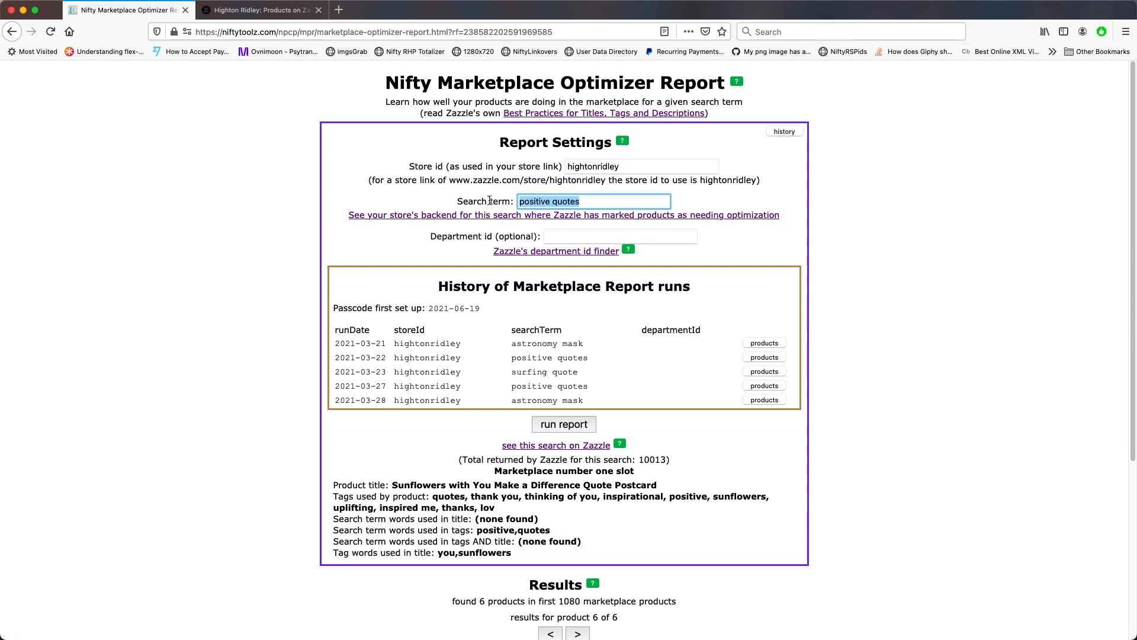
pyautogui.write('bir')
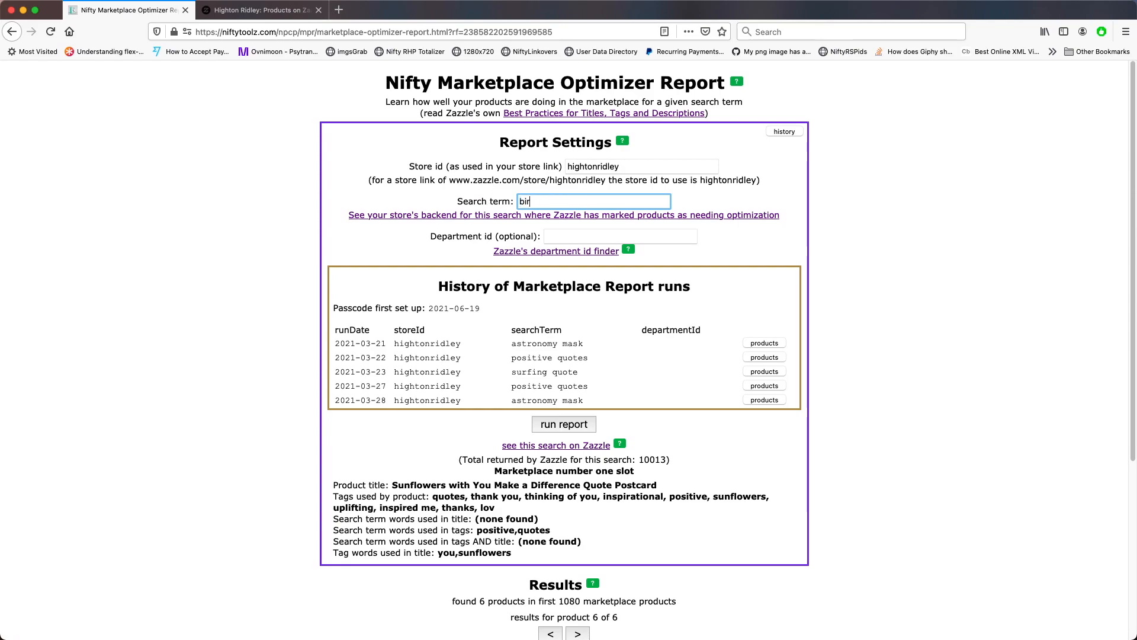
pyautogui.write('thday grandson')
pyautogui.click(567, 424)
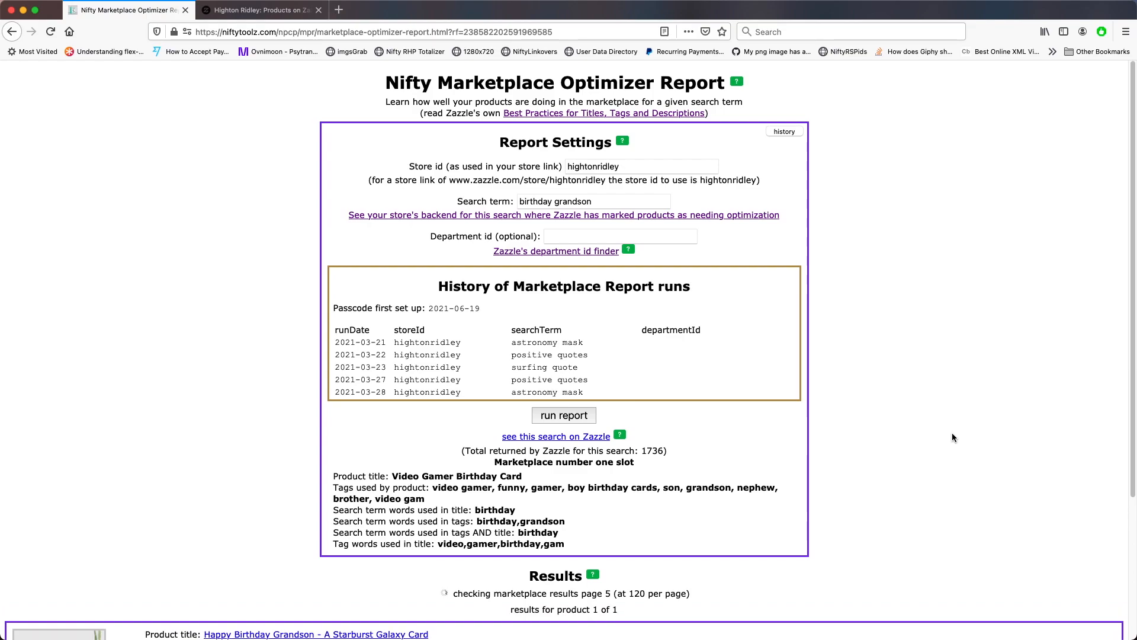
# Hide the history of marketplace report runs
pyautogui.scroll(-3, 953, 437)
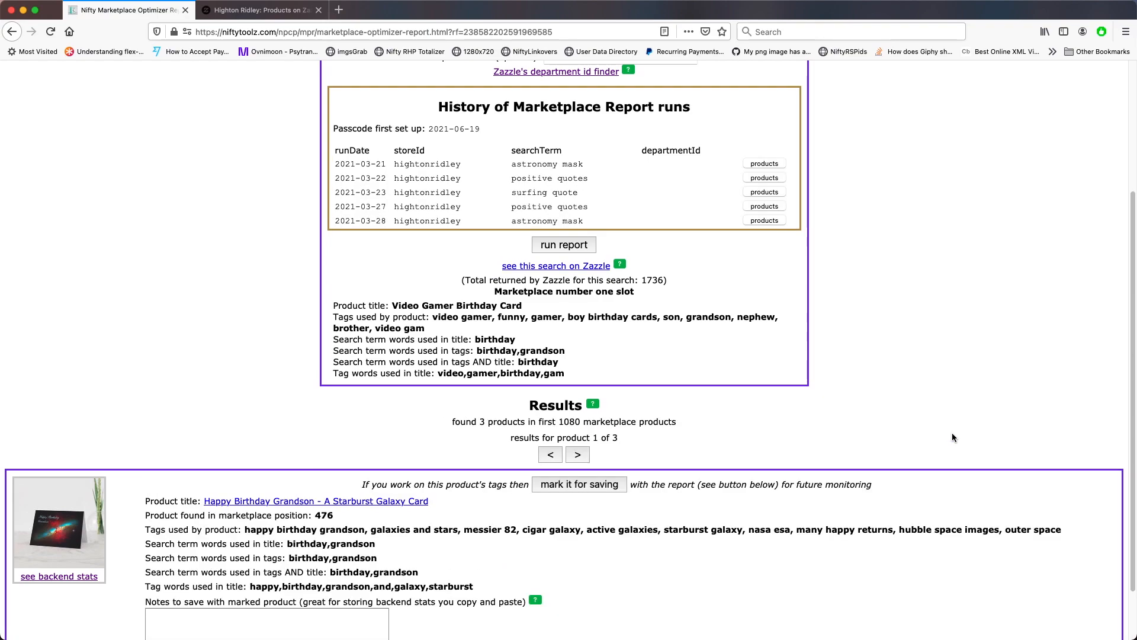
pyautogui.scroll(3, 953, 437)
pyautogui.click(779, 131)
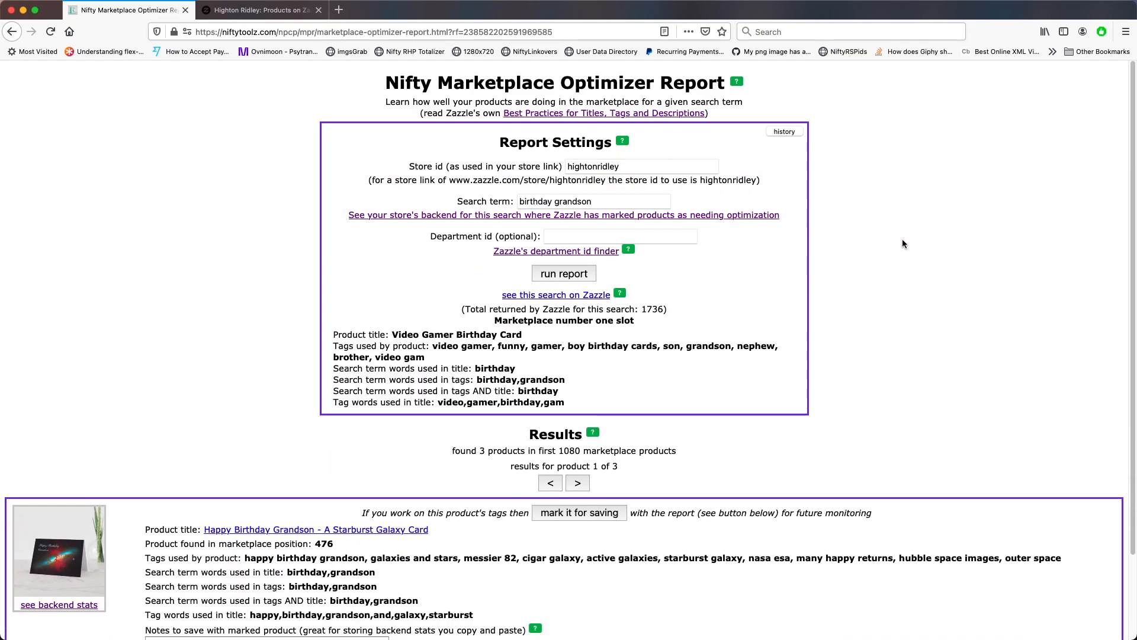
pyautogui.scroll(-2, 901, 245)
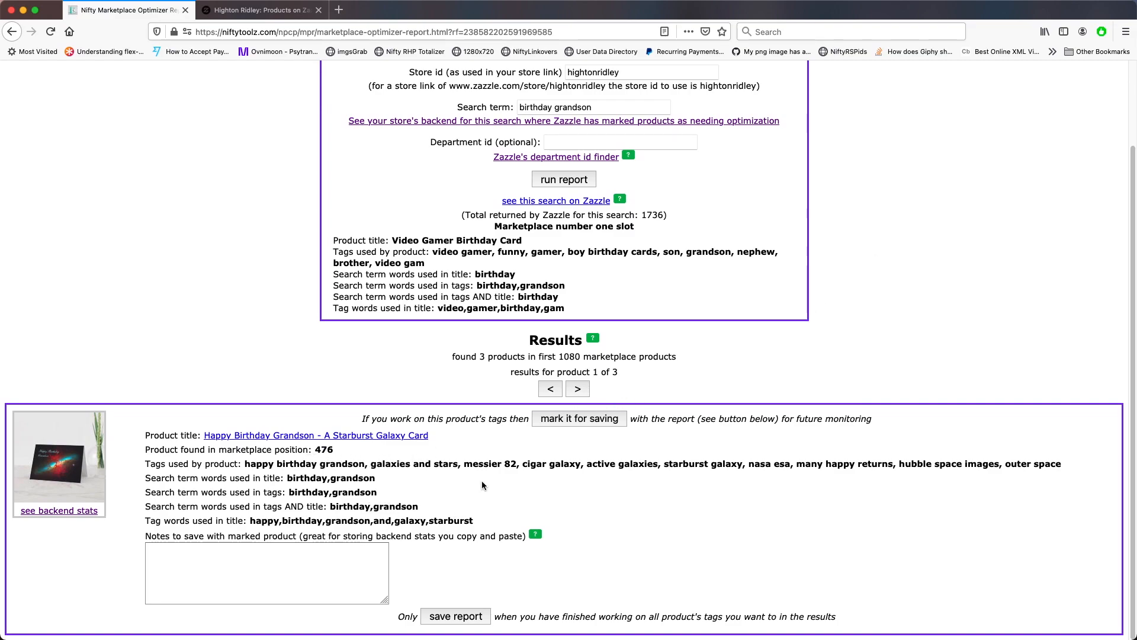
# Page through the three birthday grandson results and return to the first
pyautogui.click(578, 389)
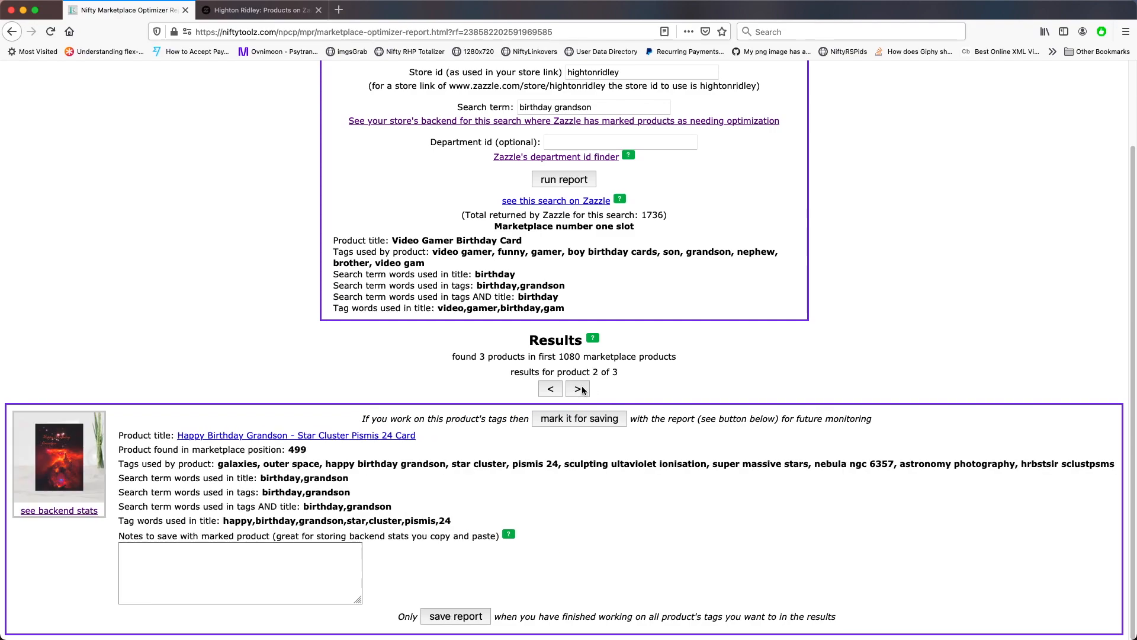
pyautogui.click(582, 389)
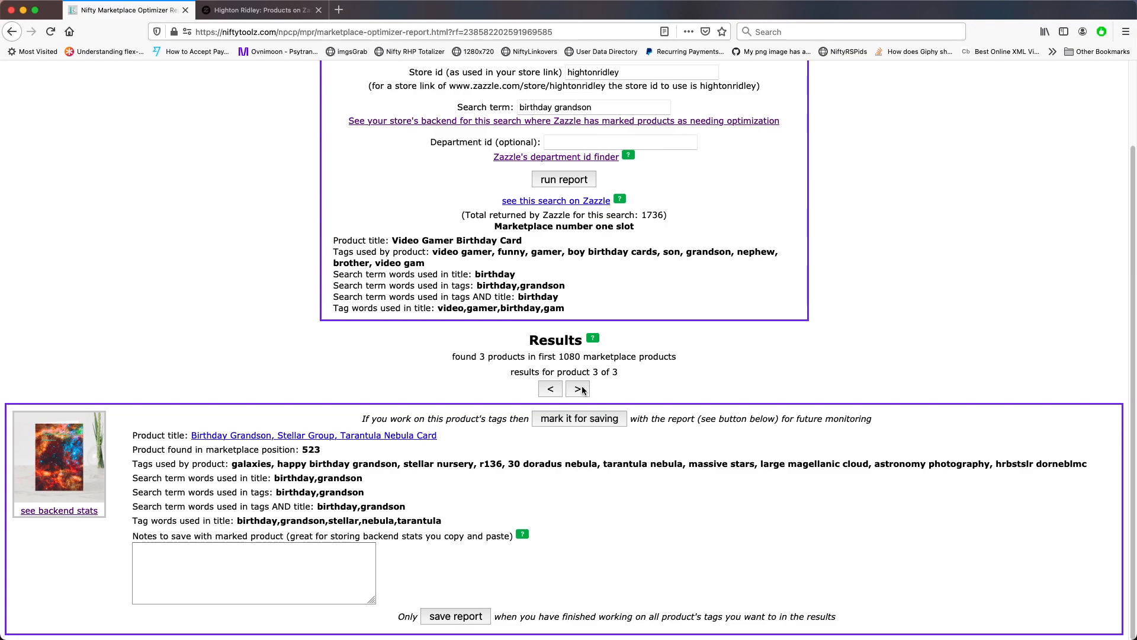
pyautogui.click(582, 389)
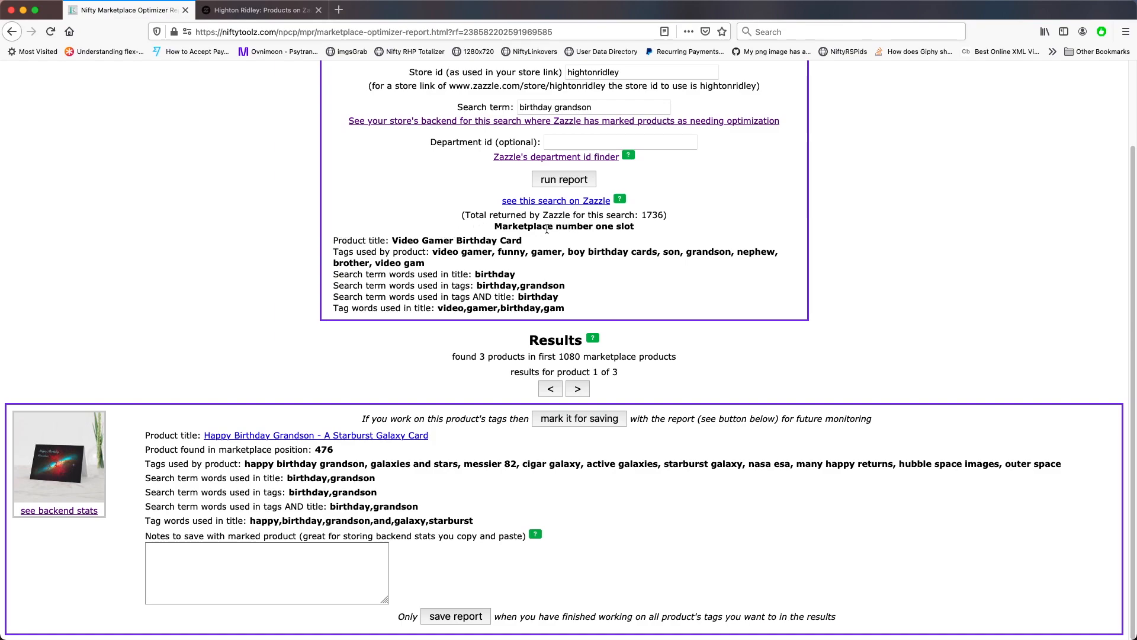
# Examine the marketplace number one slot's product title and tags
pyautogui.moveTo(495, 227); pyautogui.dragTo(658, 230)
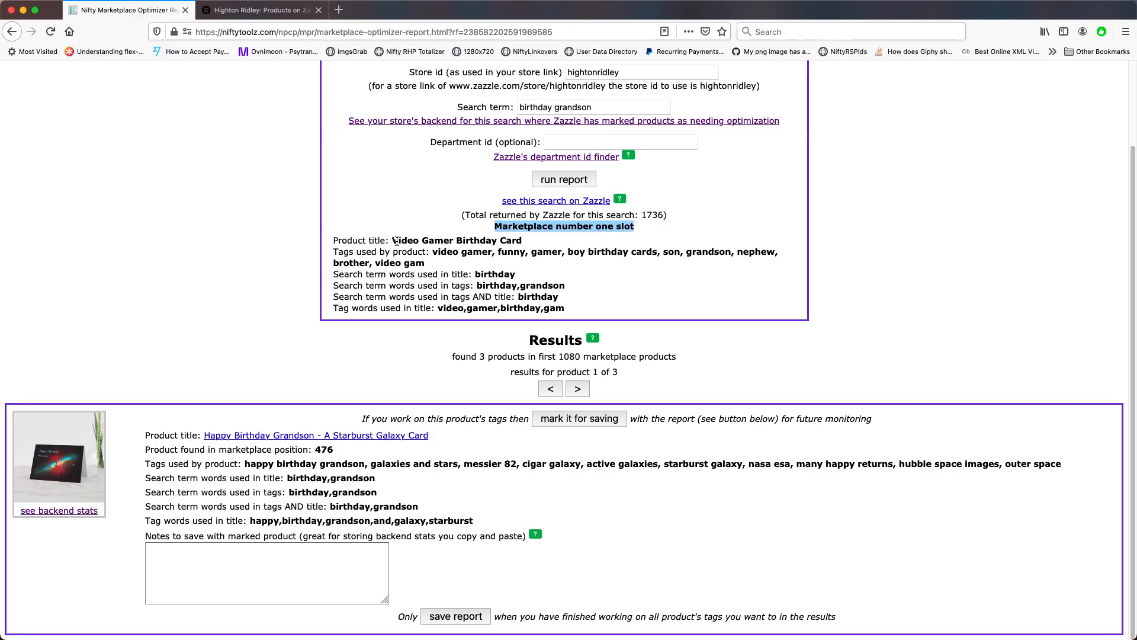
pyautogui.moveTo(392, 241); pyautogui.dragTo(522, 241)
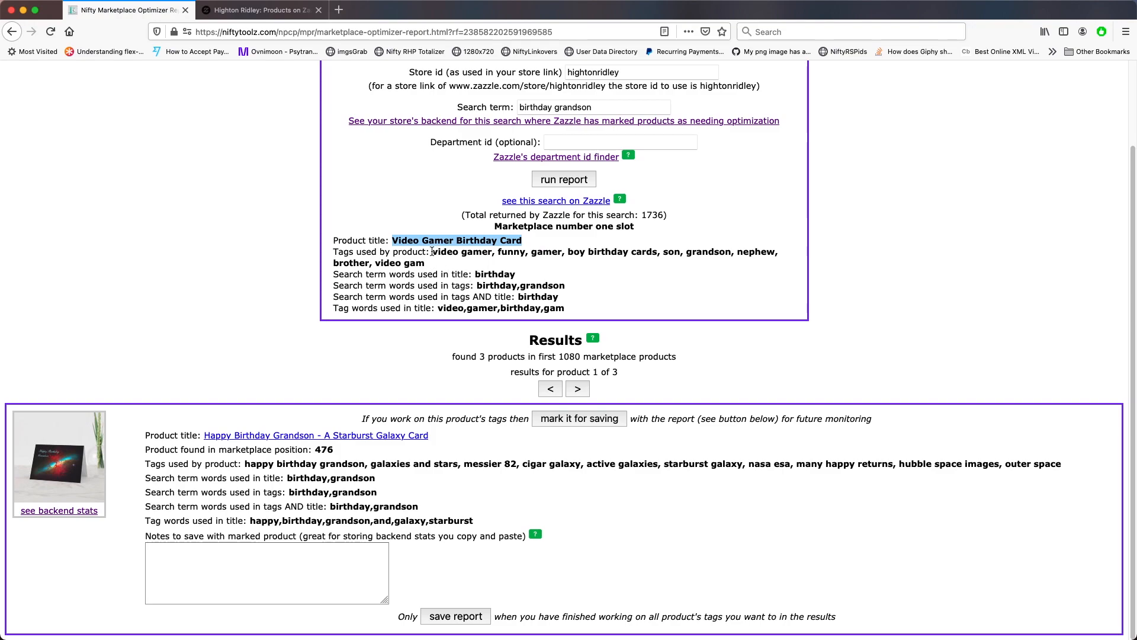
pyautogui.moveTo(433, 251); pyautogui.dragTo(442, 263)
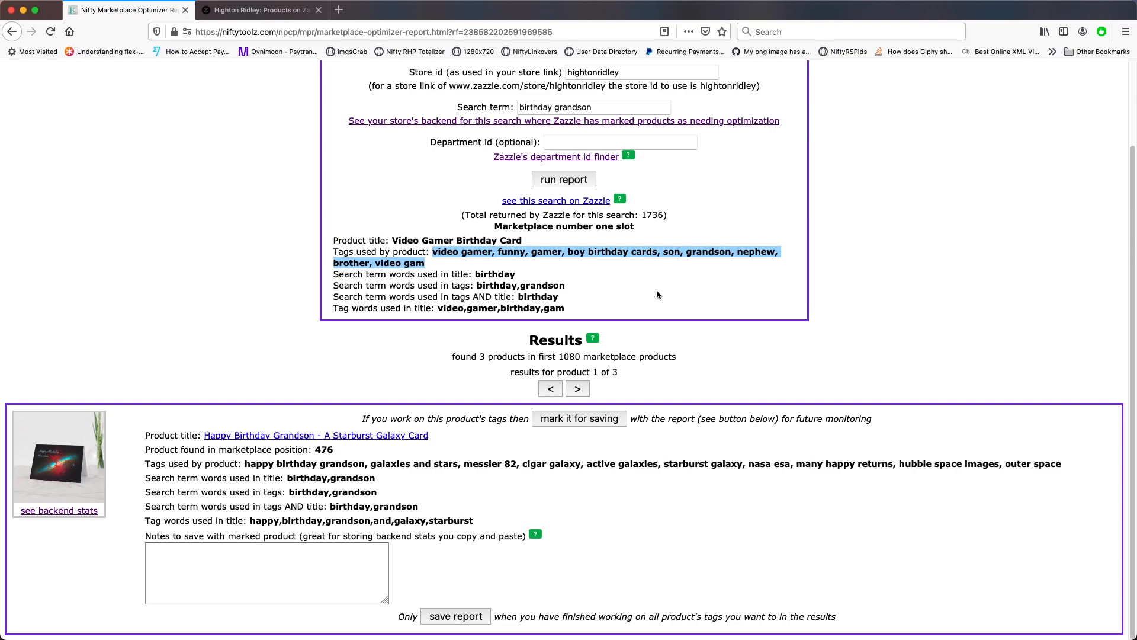
pyautogui.scroll(3, 657, 291)
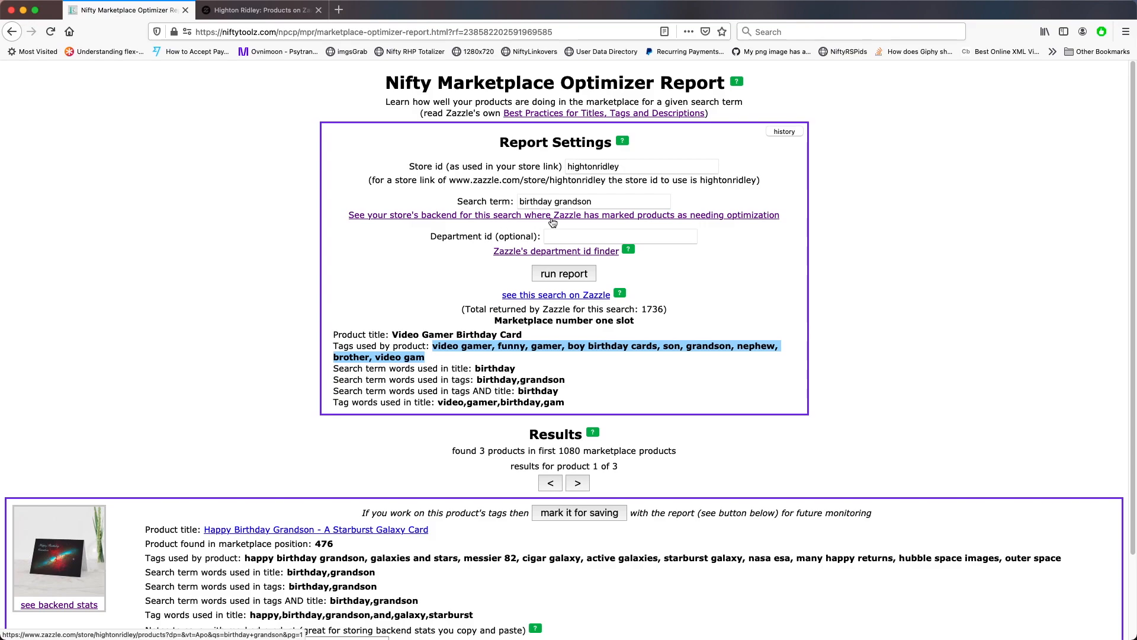
# Open the store backend for the birthday grandson search, review the products flagged for optimization, and close those tabs
pyautogui.click(473, 217)
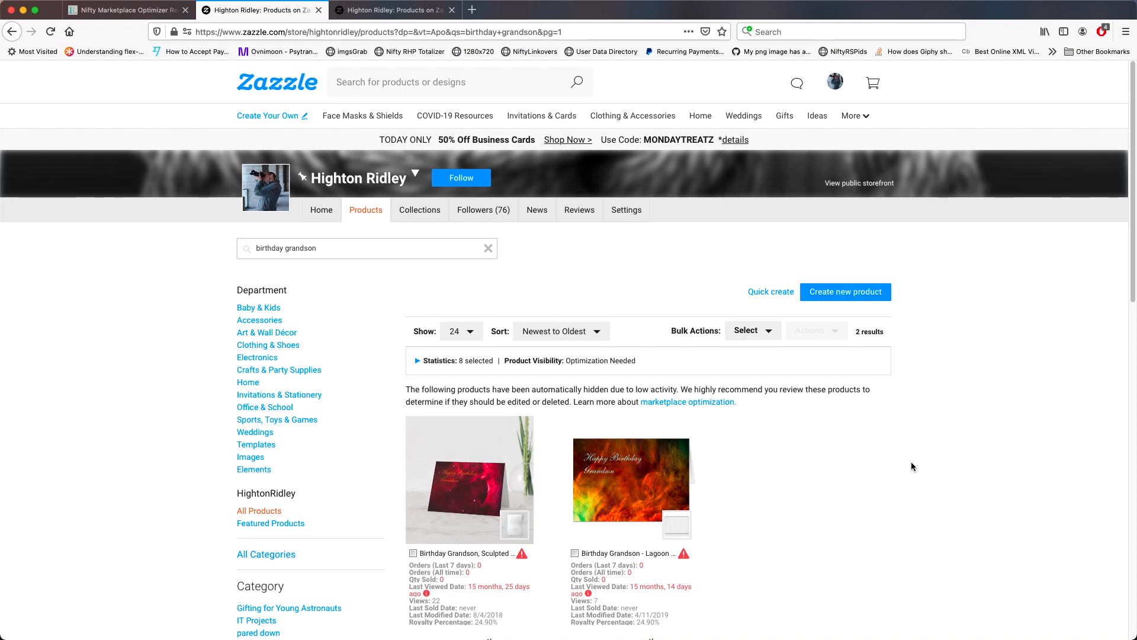
pyautogui.scroll(-2, 912, 465)
pyautogui.scroll(-2, 912, 467)
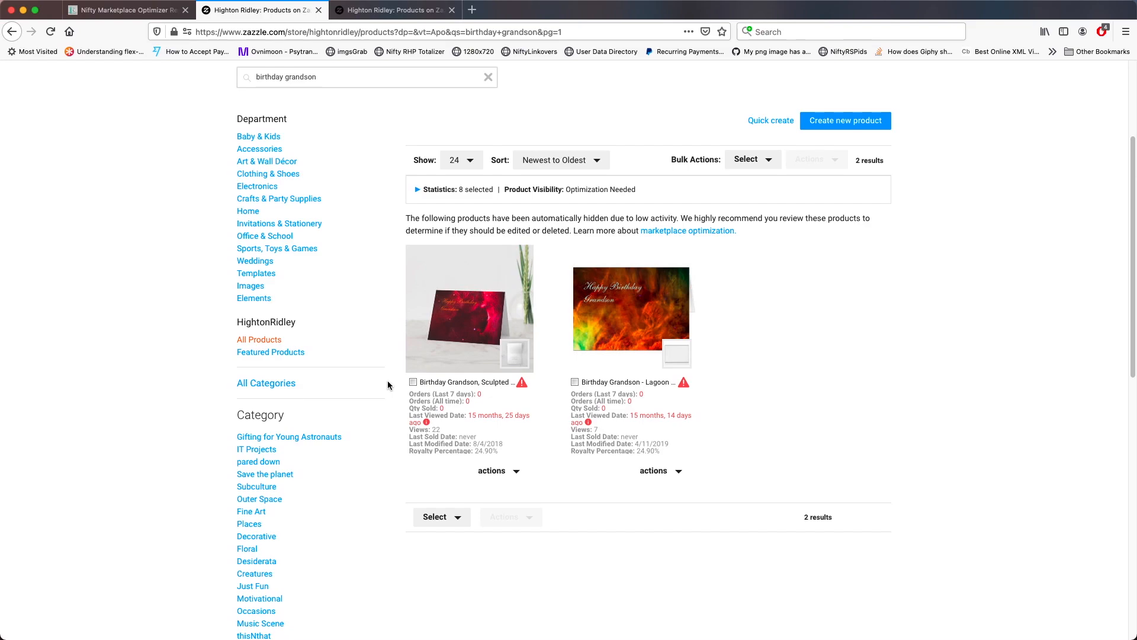
pyautogui.press('super+w')
pyautogui.press('super+w')
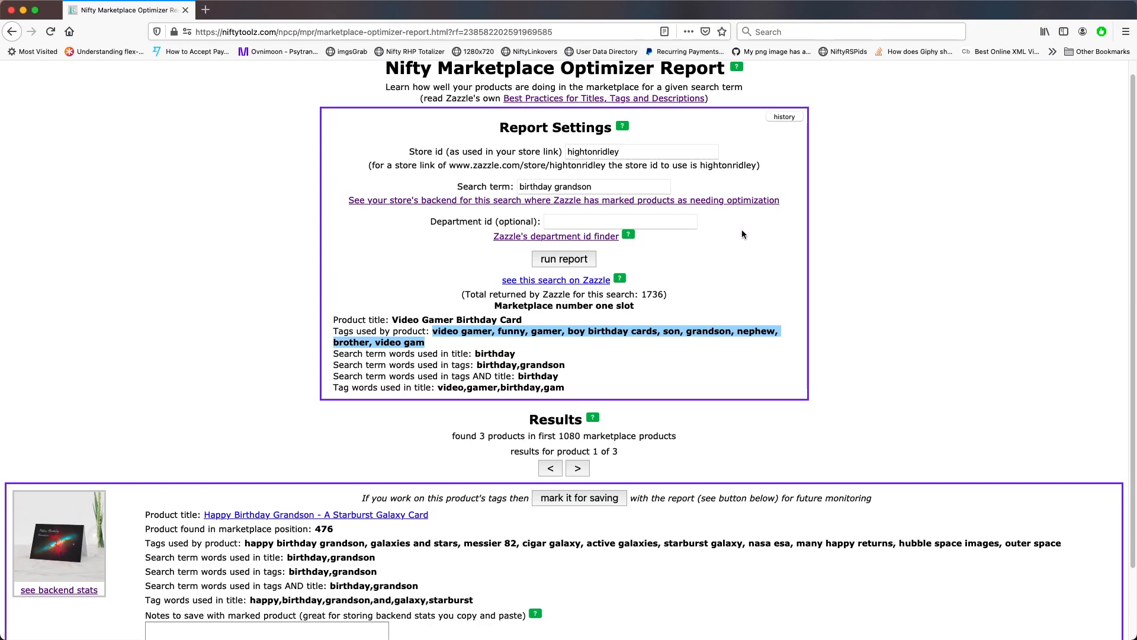
# Open the backend stats page of the first result, the Happy Birthday Grandson starburst galaxy card
pyautogui.click(927, 246)
pyautogui.scroll(-3, 675, 519)
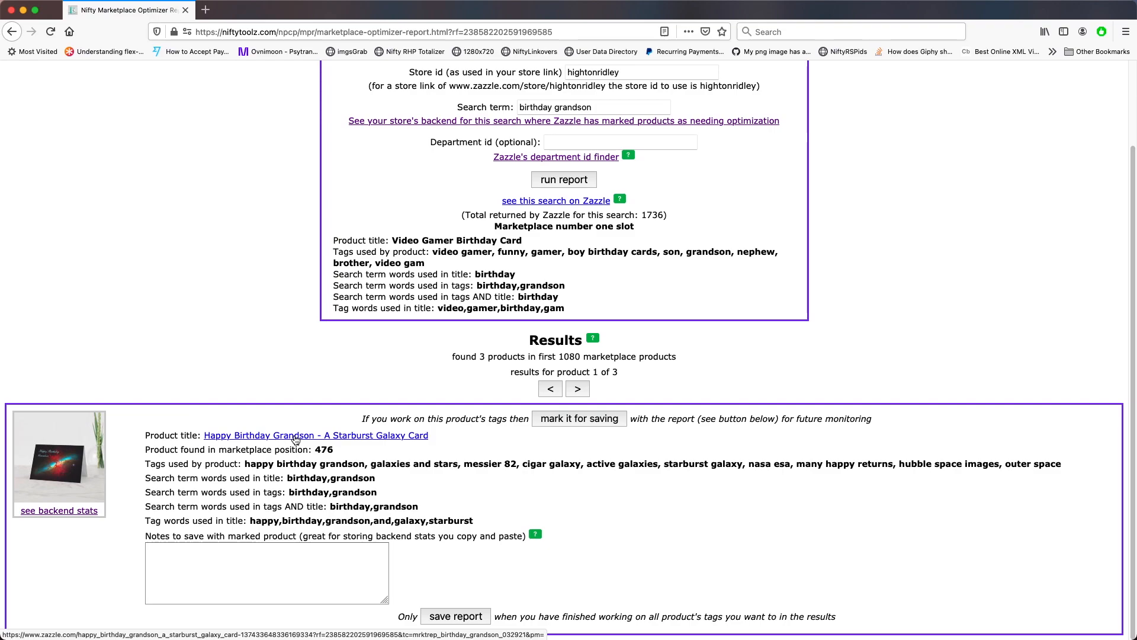
pyautogui.click(61, 510)
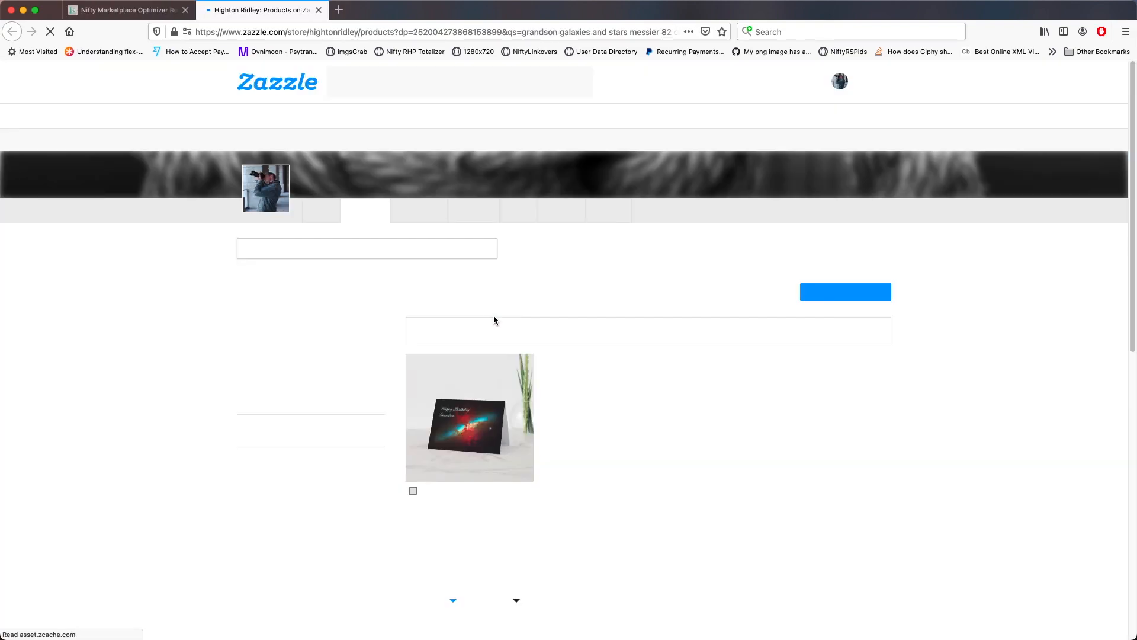
pyautogui.scroll(-5, 656, 418)
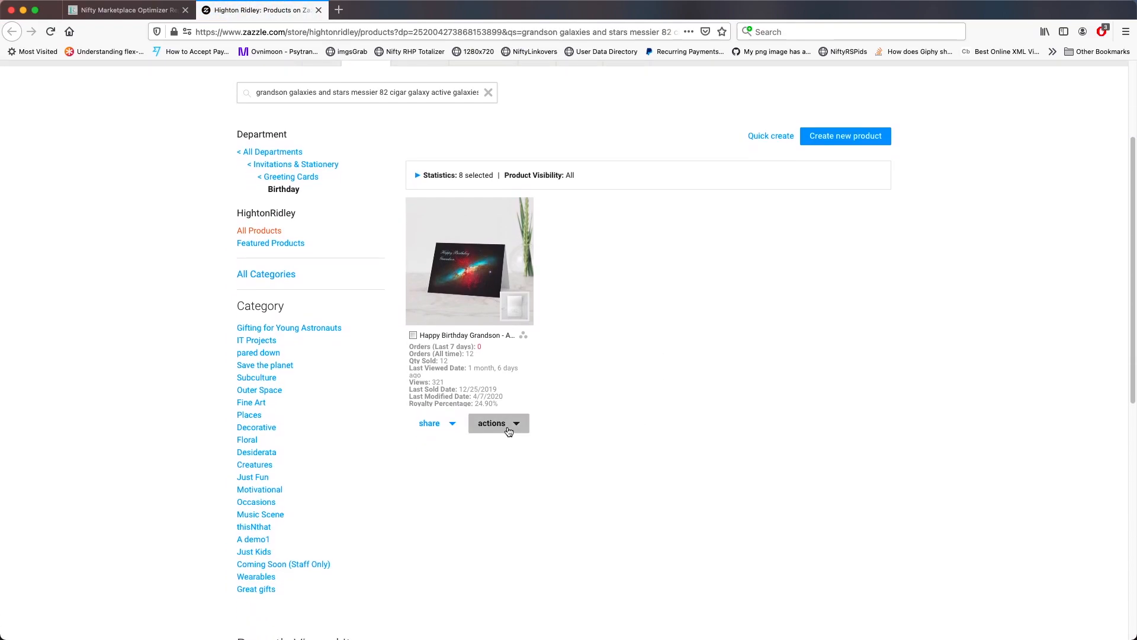
# Edit the card's description, adding the line 'It makes a great birthday card for your grandson - especially if they want to become an astronaut or astronomer!'
pyautogui.click(505, 424)
pyautogui.click(505, 443)
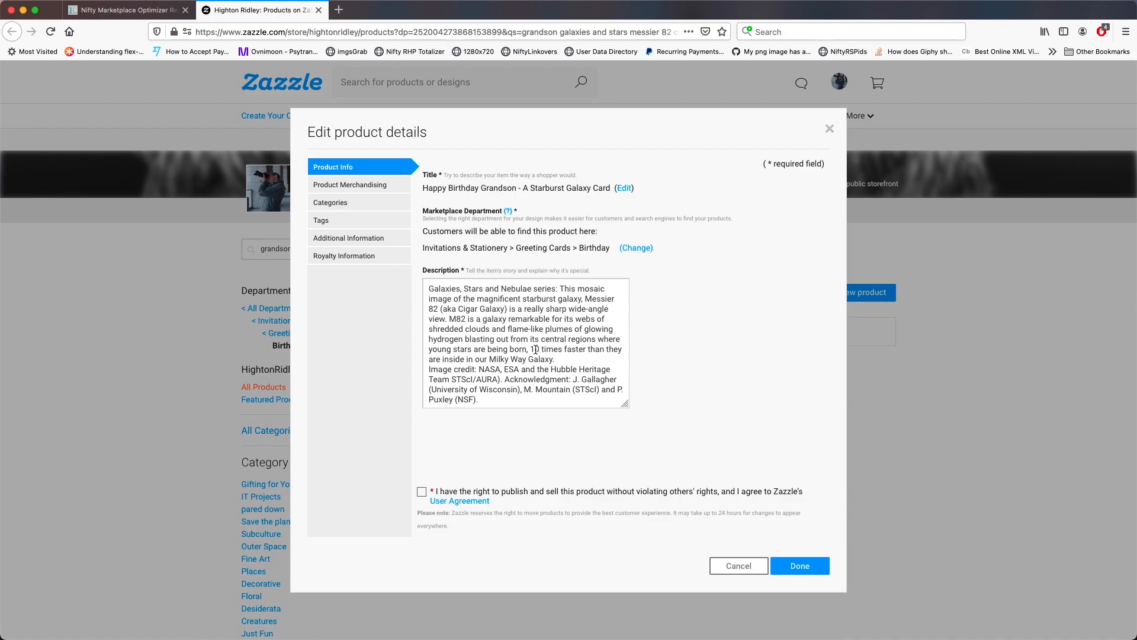
pyautogui.moveTo(626, 405); pyautogui.dragTo(756, 444)
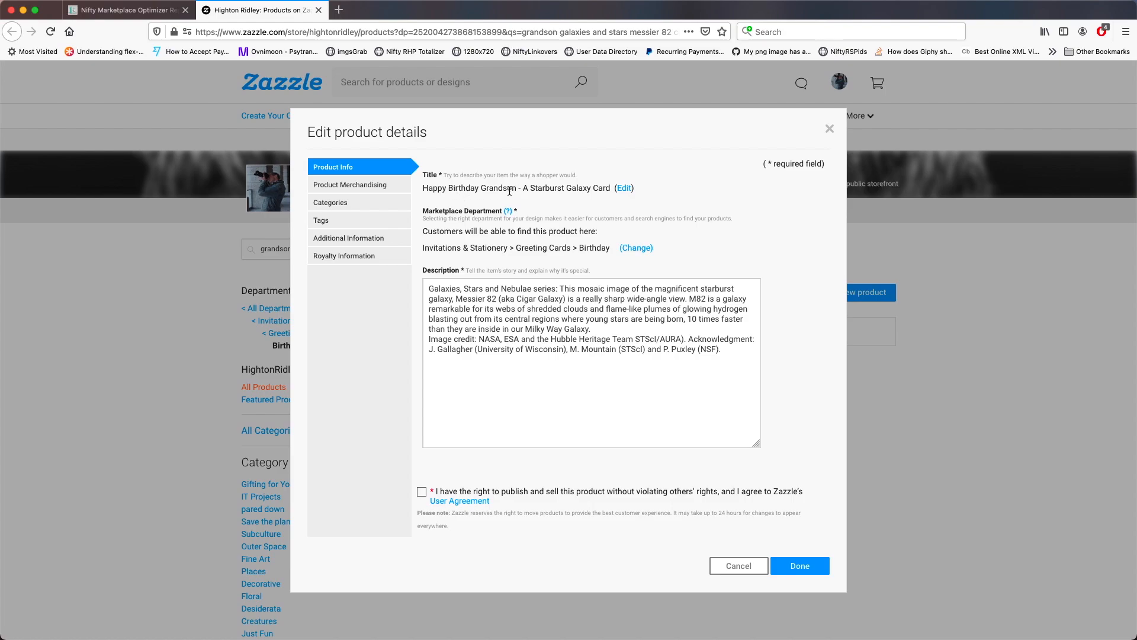
pyautogui.click(597, 333)
pyautogui.press('Return')
pyautogui.write('It makes')
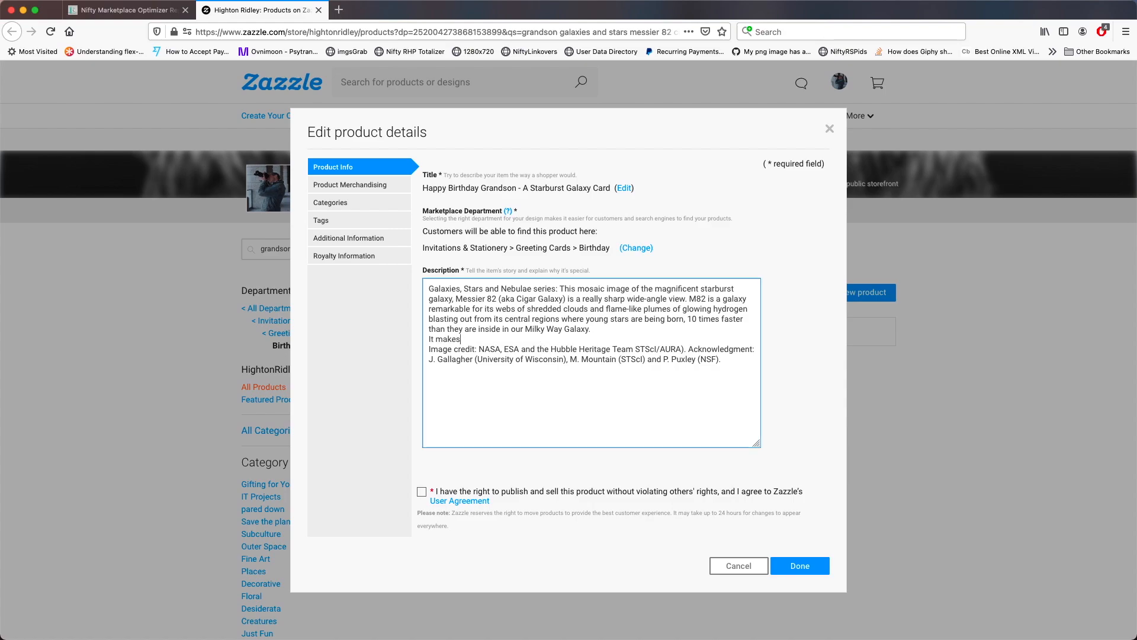
pyautogui.write(' a great birthday card for your grandson - especially if they want t')
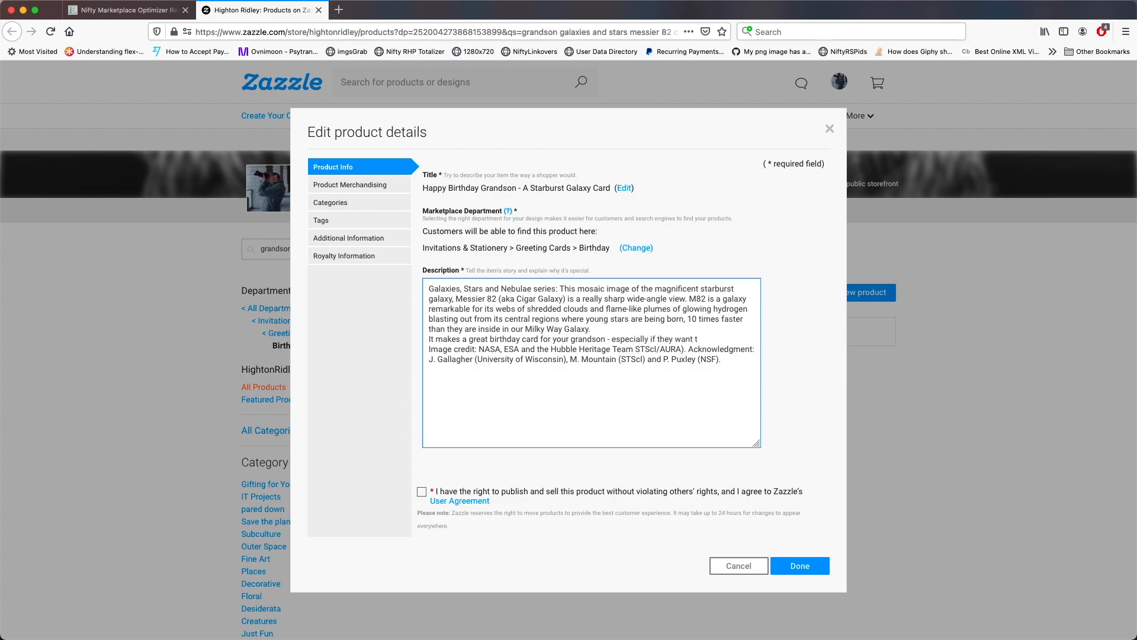
pyautogui.write('o become an astronaut or astronomer!')
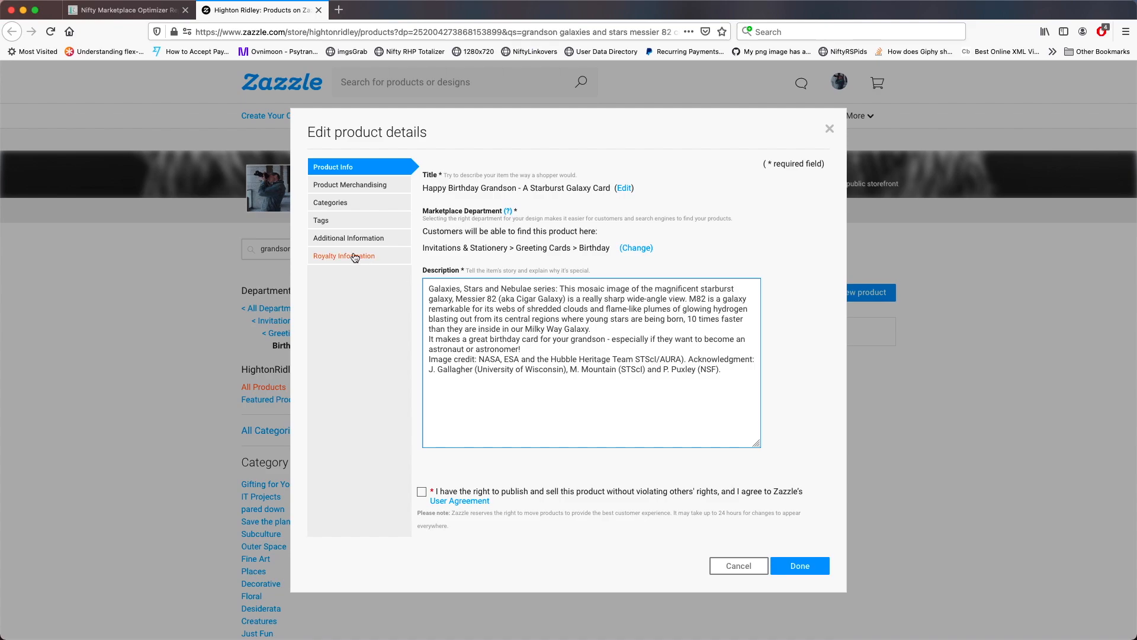
# Remove the messier 82 and active galaxies tags from the card
pyautogui.click(322, 221)
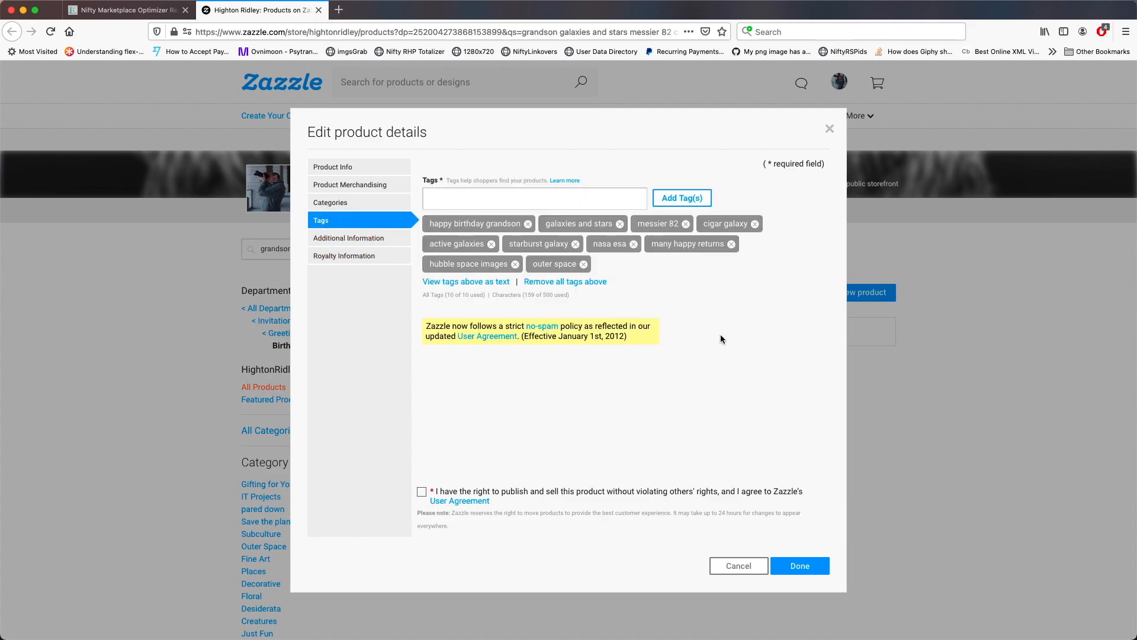
pyautogui.click(686, 224)
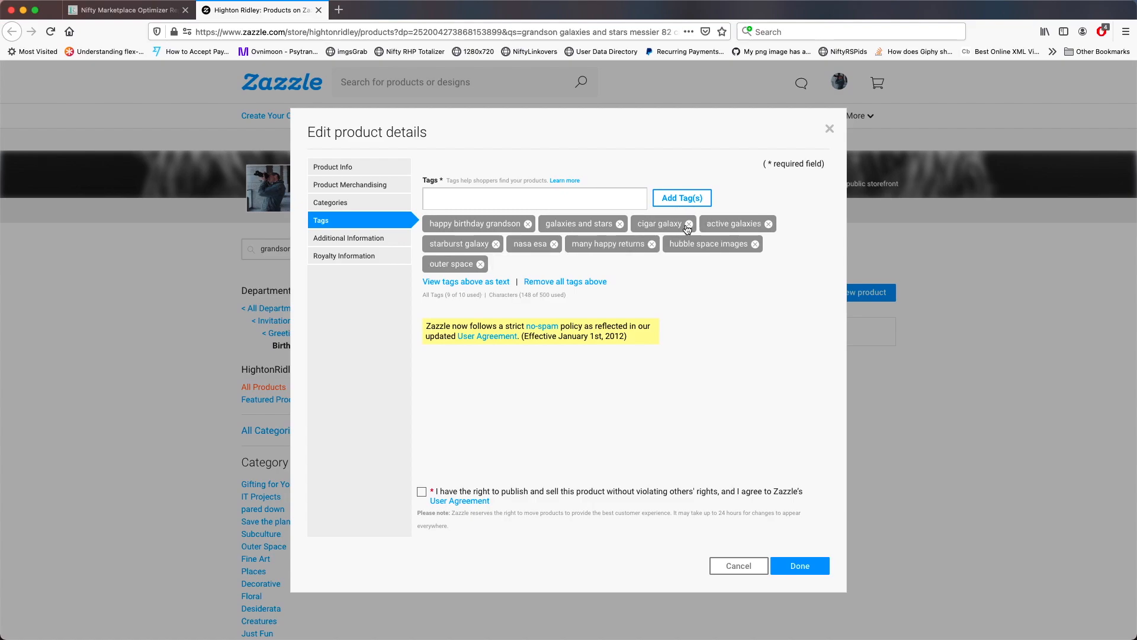
pyautogui.click(769, 224)
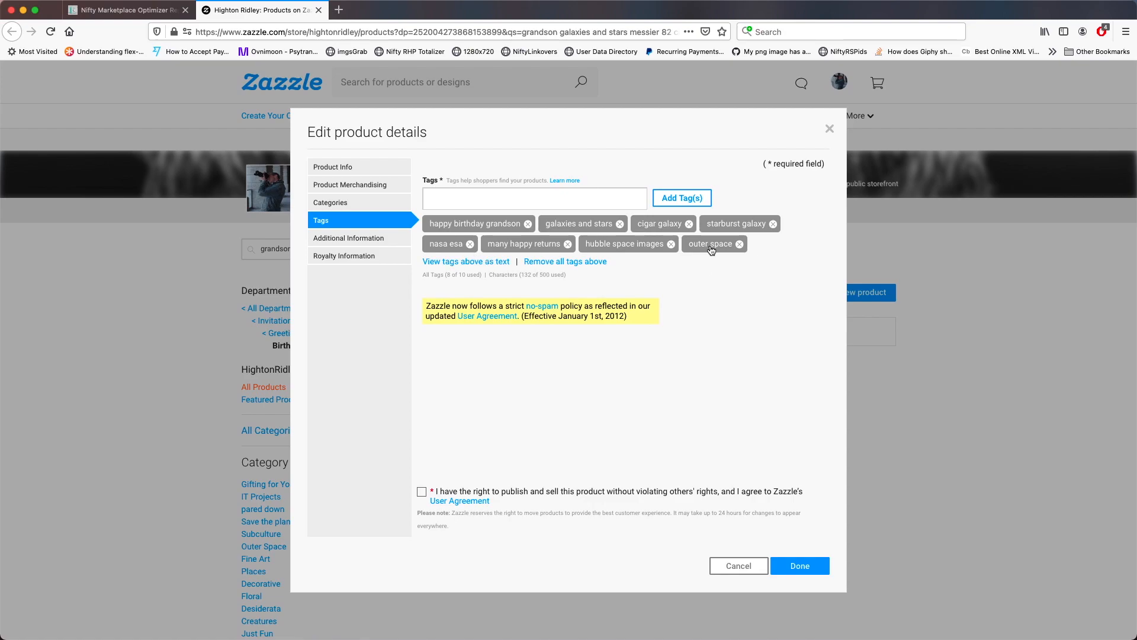
# Add the tags birthday wishes and astronaut, agree to the user agreement, and save the product details
pyautogui.click(506, 207)
pyautogui.write('birthday+wishes astronaut')
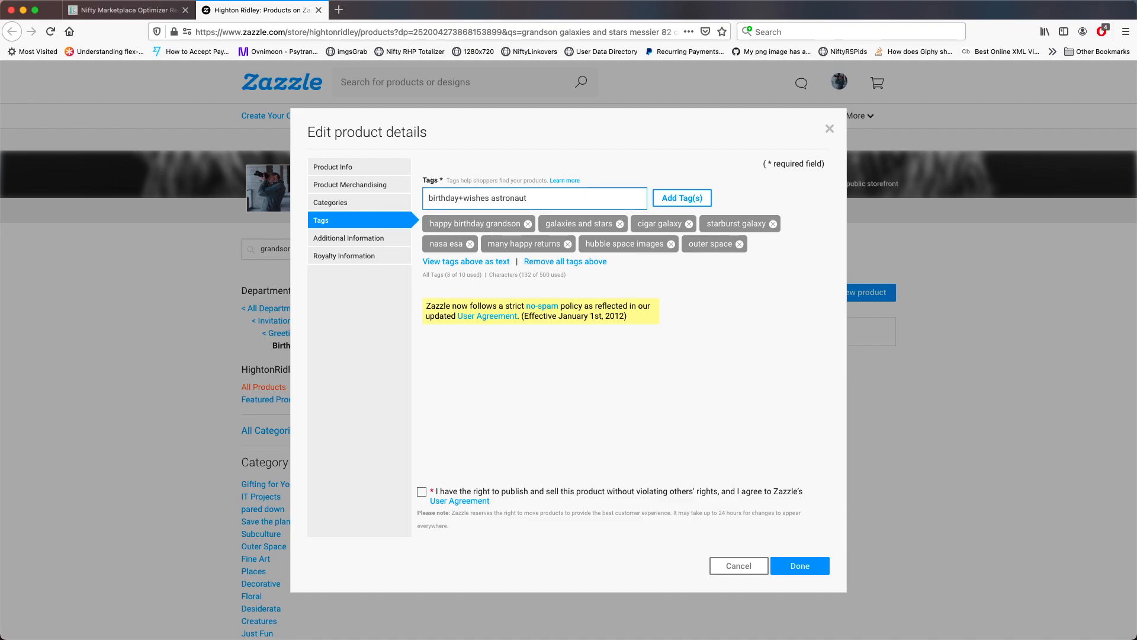
pyautogui.click(682, 198)
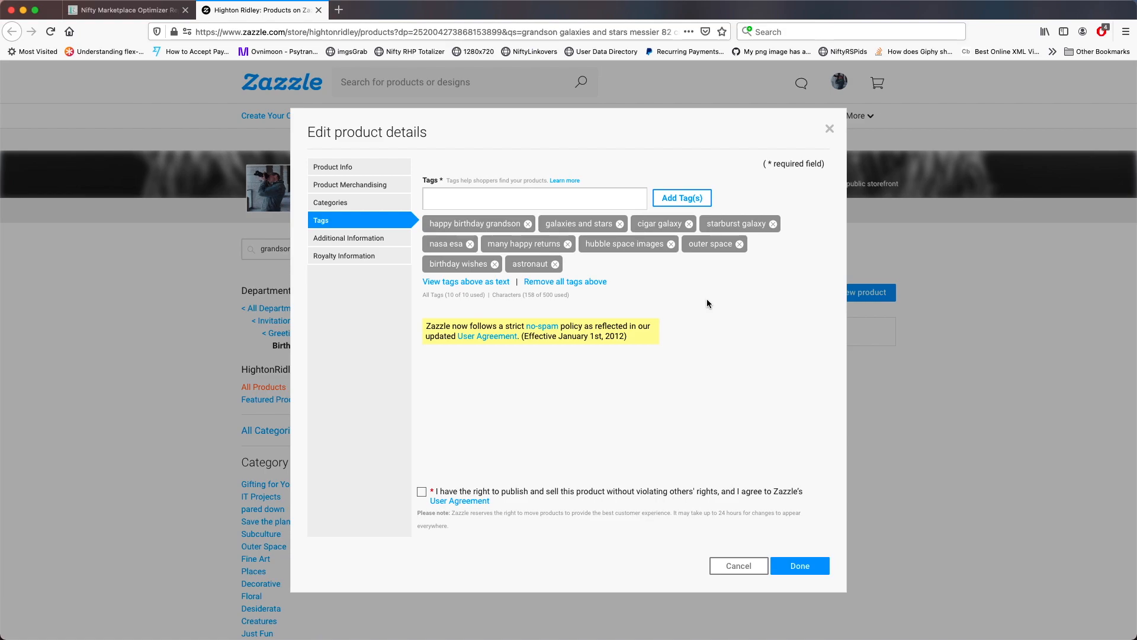
pyautogui.click(598, 495)
pyautogui.click(789, 567)
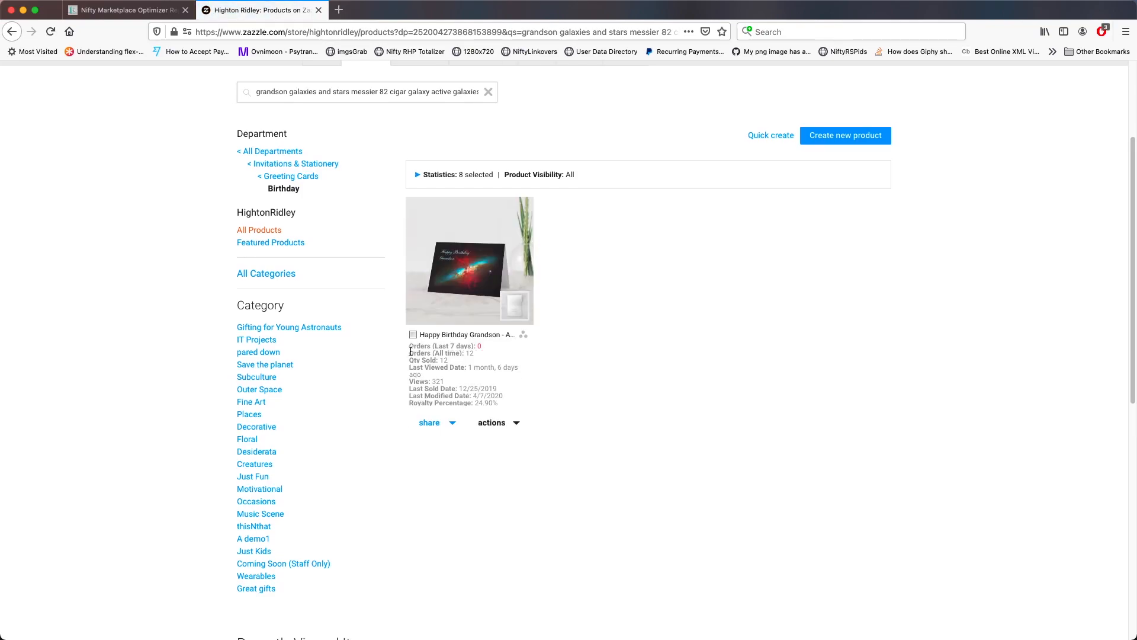
# Copy the card's backend stats and paste them into the first result's notes field in the report
pyautogui.moveTo(410, 353); pyautogui.dragTo(567, 400)
pyautogui.press('super+c')
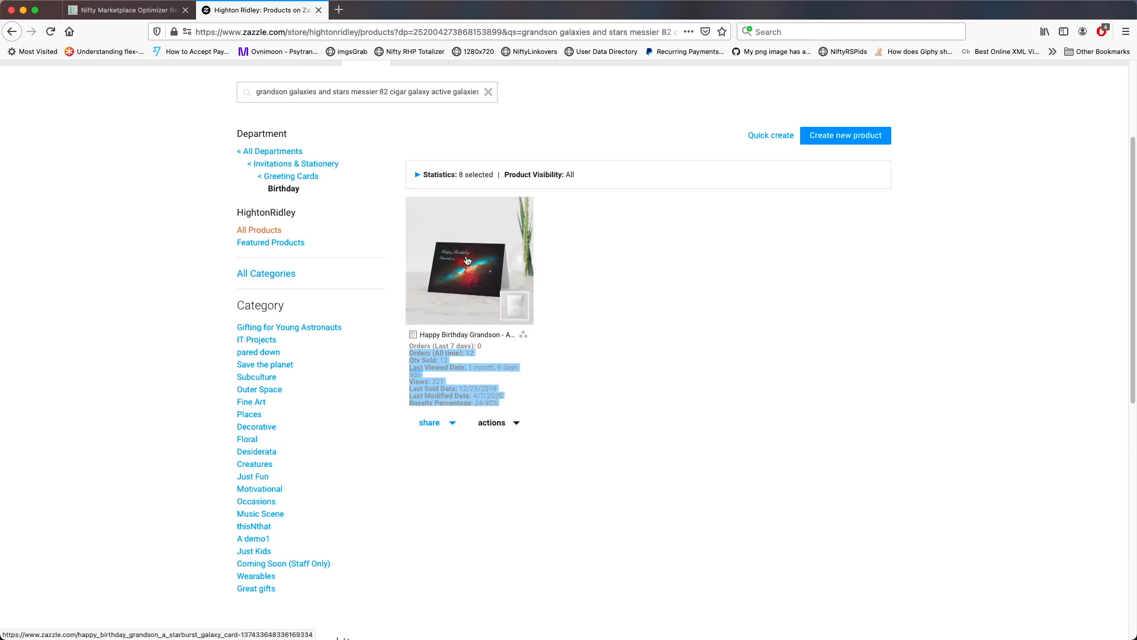
pyautogui.click(152, 12)
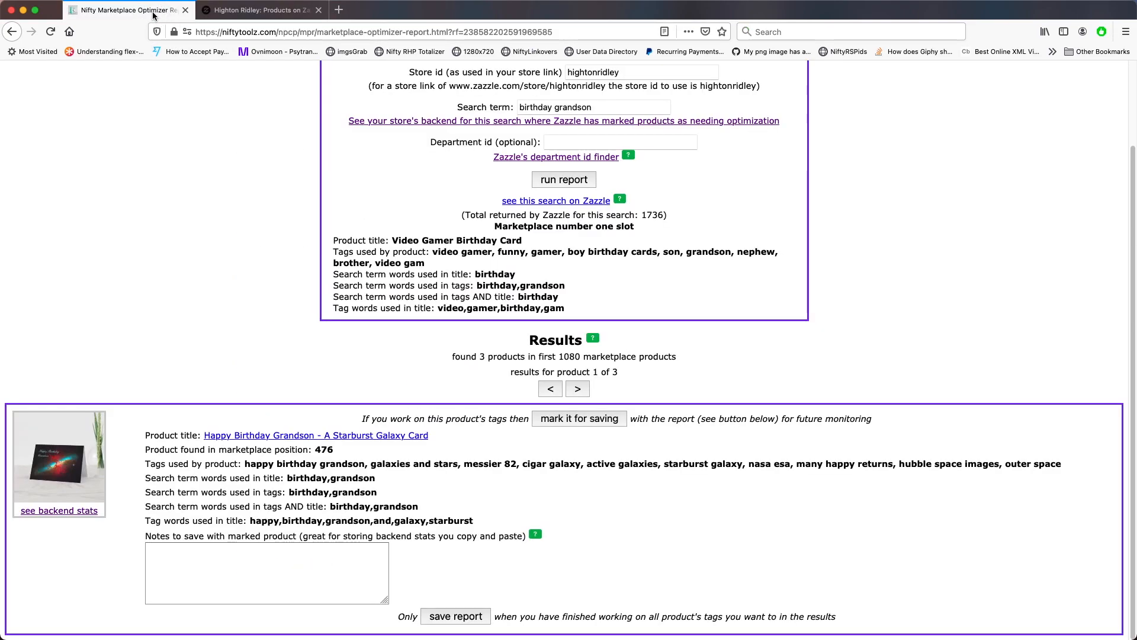
pyautogui.click(213, 558)
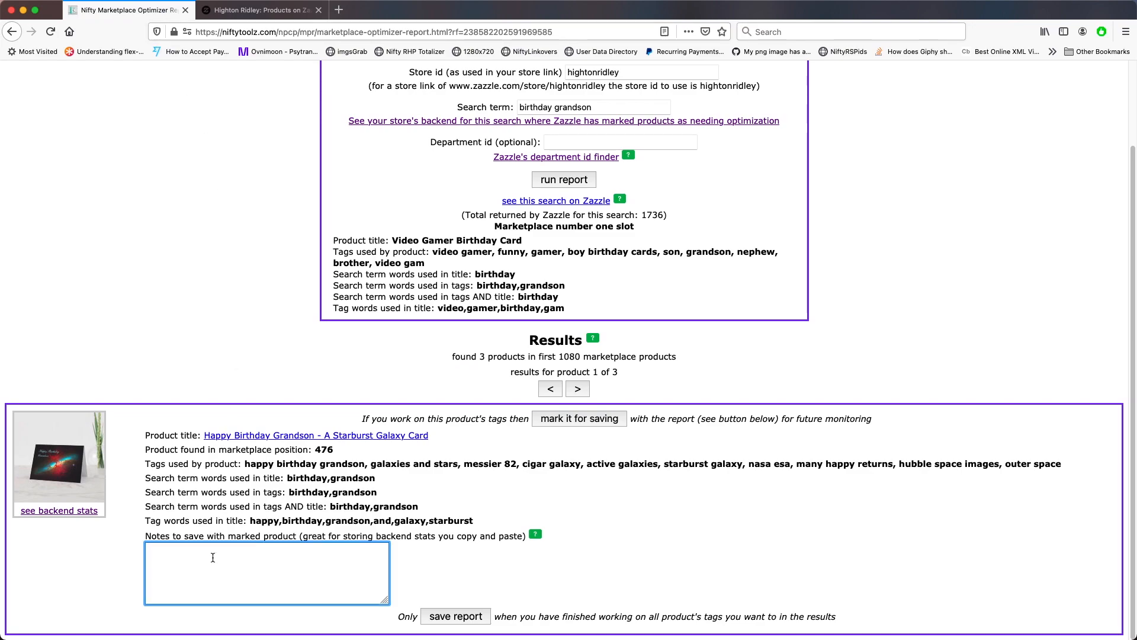
pyautogui.press('super+v')
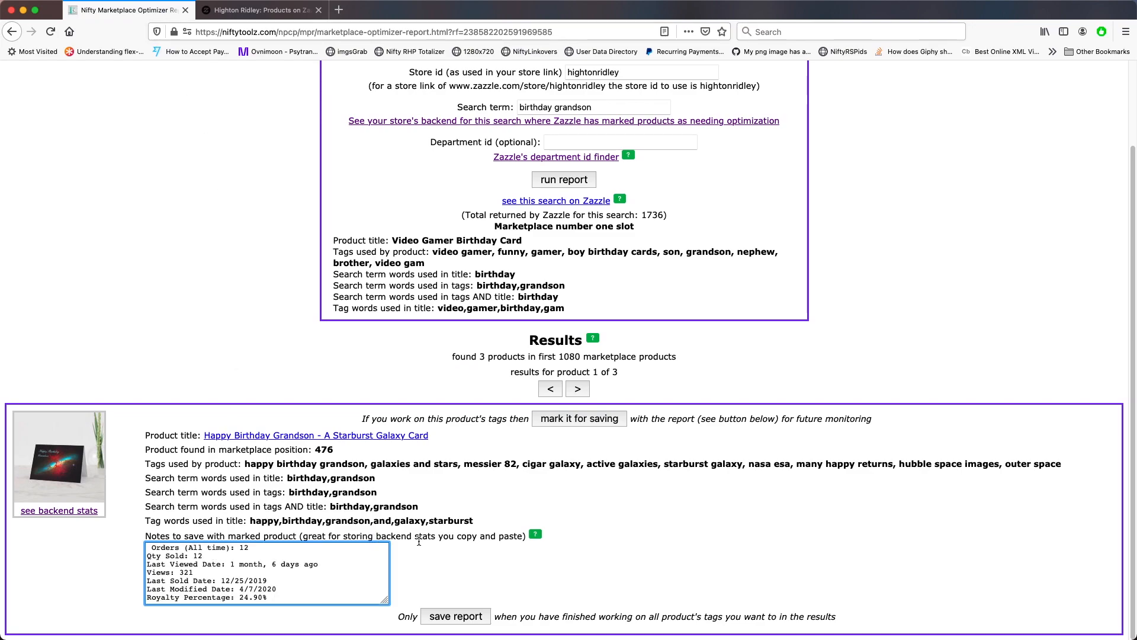
# Mark the first result's product for saving with the report
pyautogui.click(611, 521)
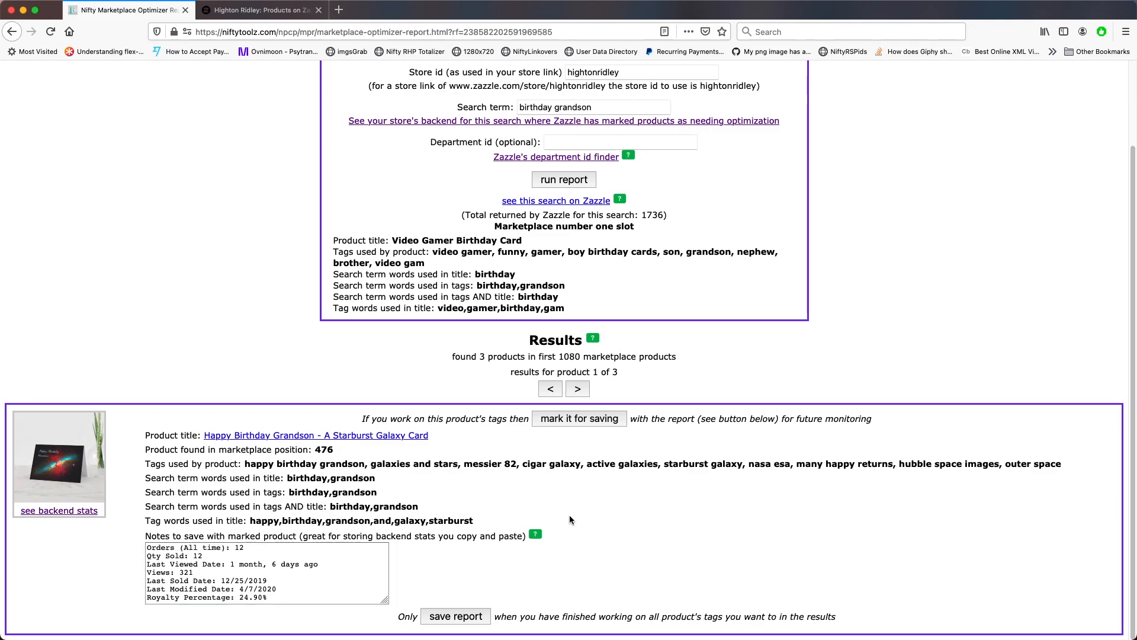
pyautogui.click(579, 419)
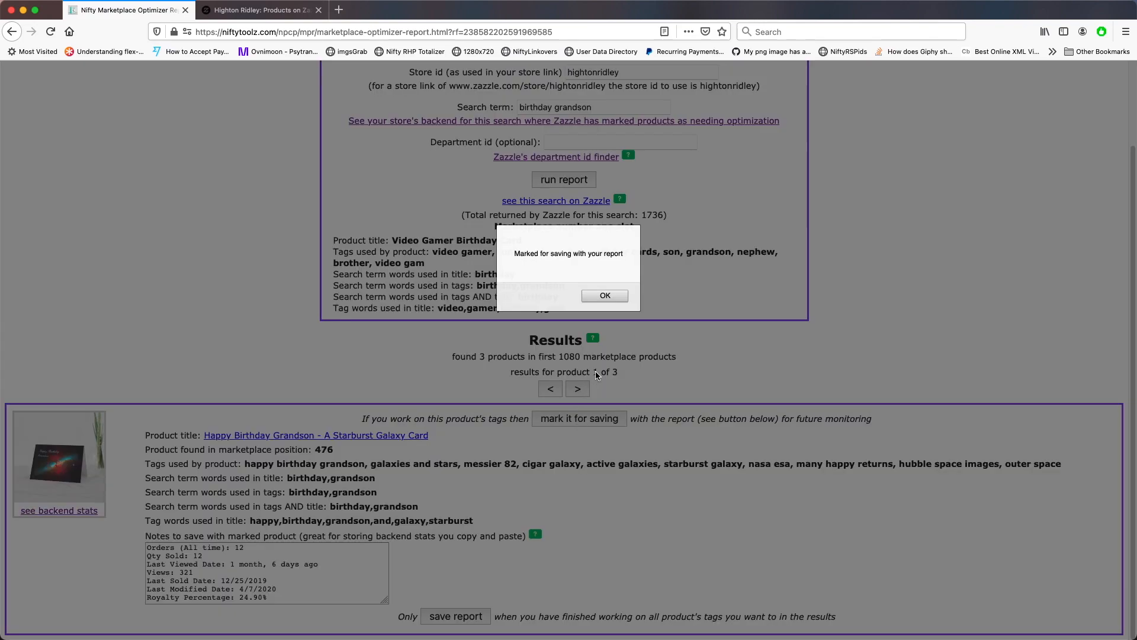
pyautogui.click(609, 296)
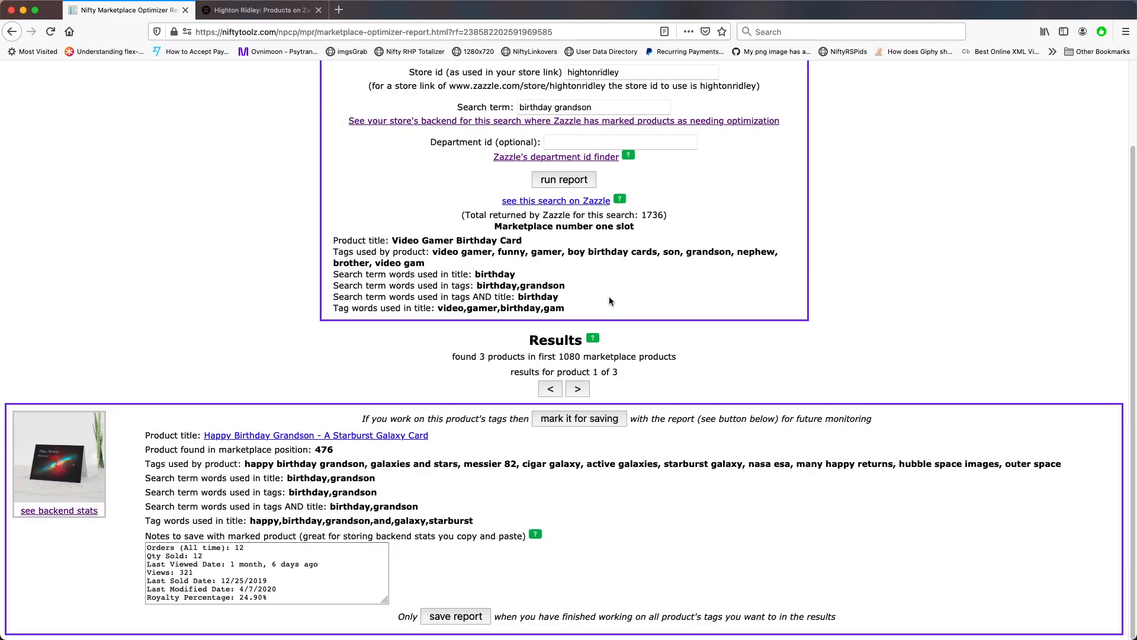
# Move to the third result and show the history of marketplace report runs
pyautogui.click(578, 390)
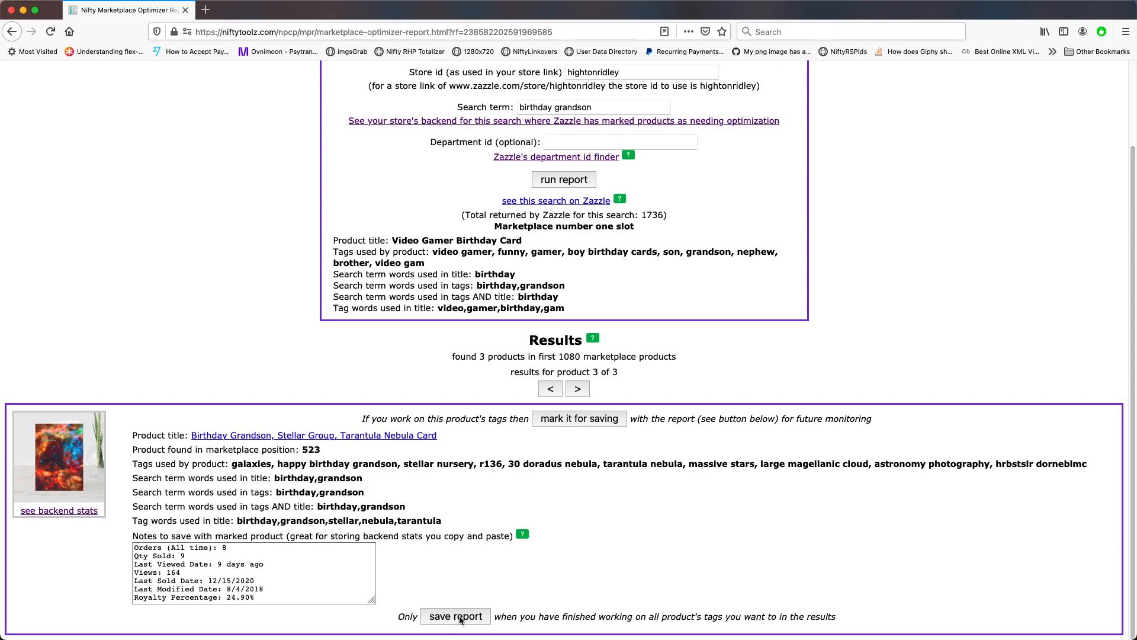
pyautogui.scroll(3, 847, 296)
pyautogui.click(782, 132)
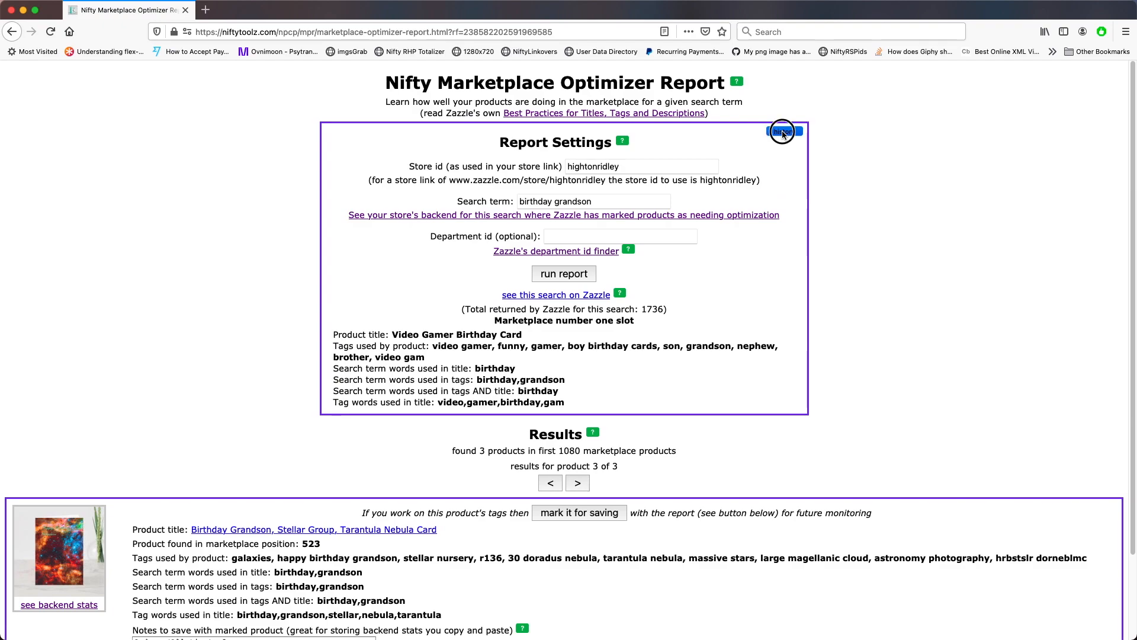
# Save the marketplace report results
pyautogui.scroll(-3, 929, 325)
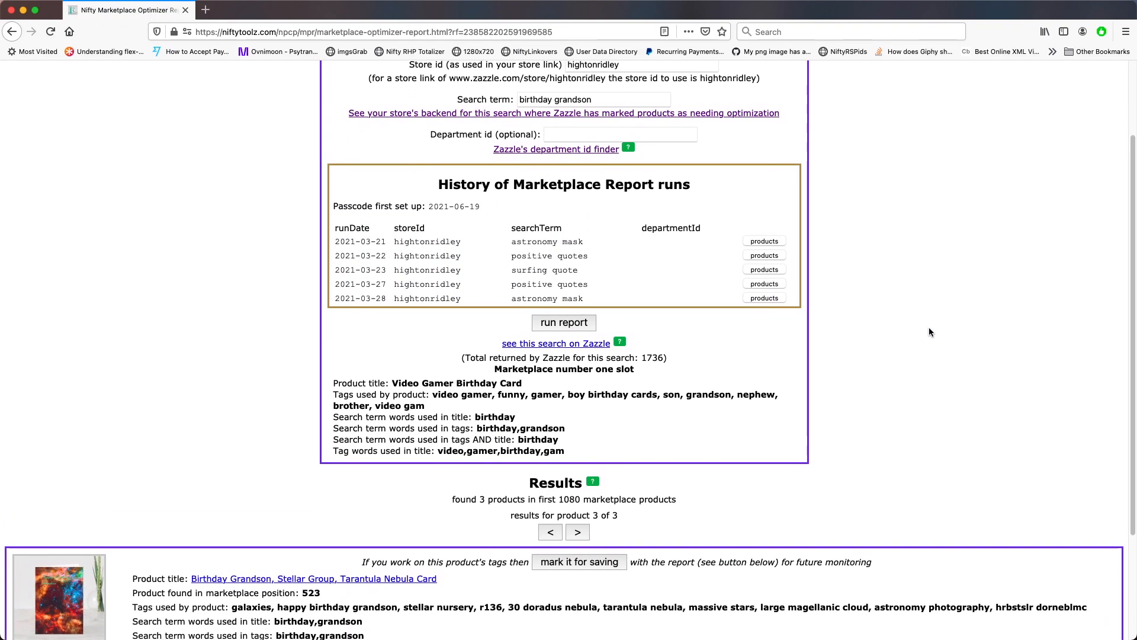
pyautogui.scroll(-2, 929, 327)
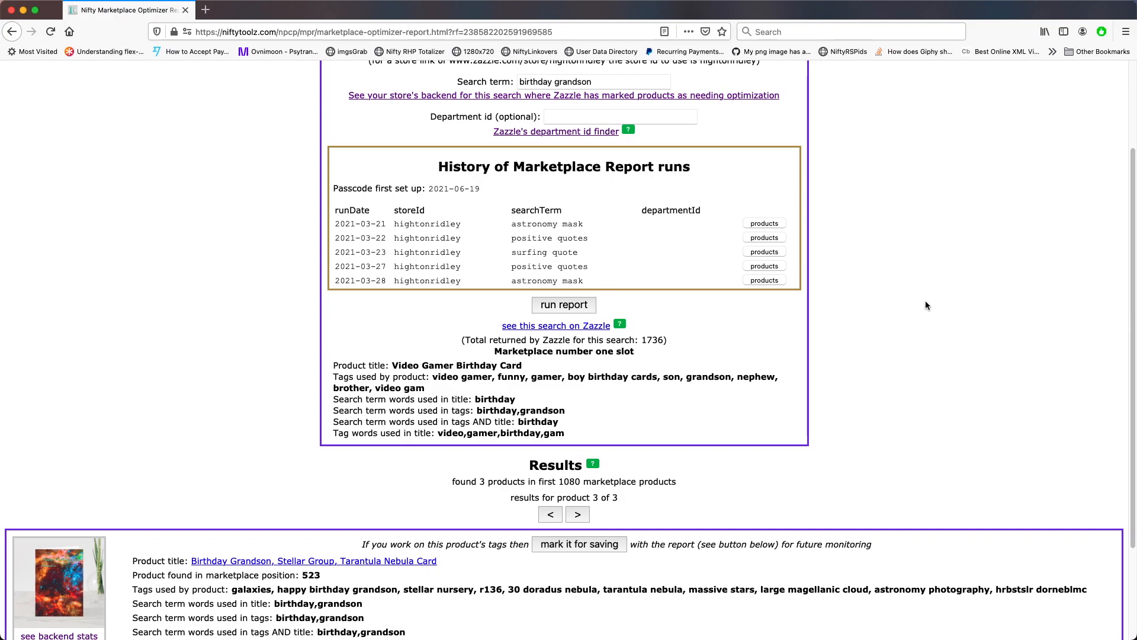
pyautogui.scroll(-4, 925, 302)
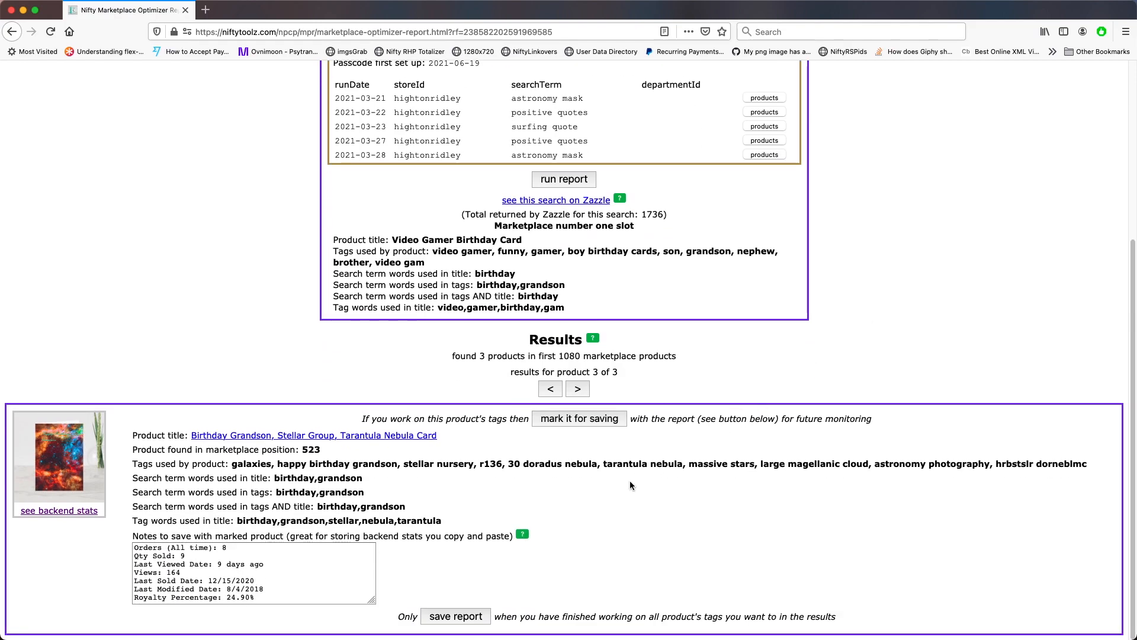
pyautogui.click(456, 616)
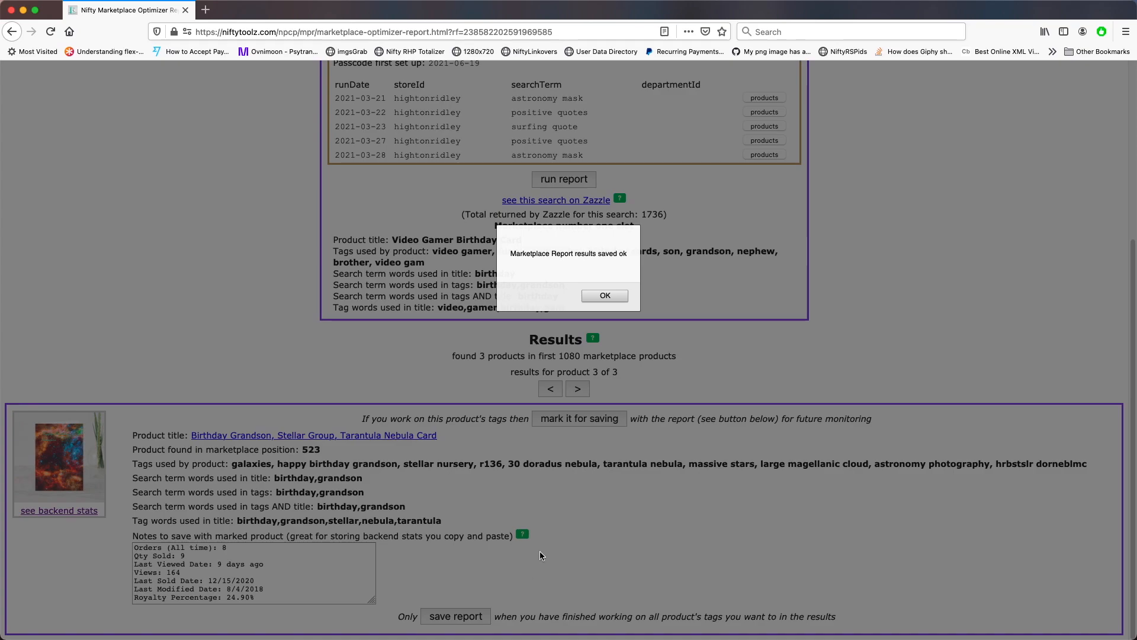
pyautogui.click(602, 296)
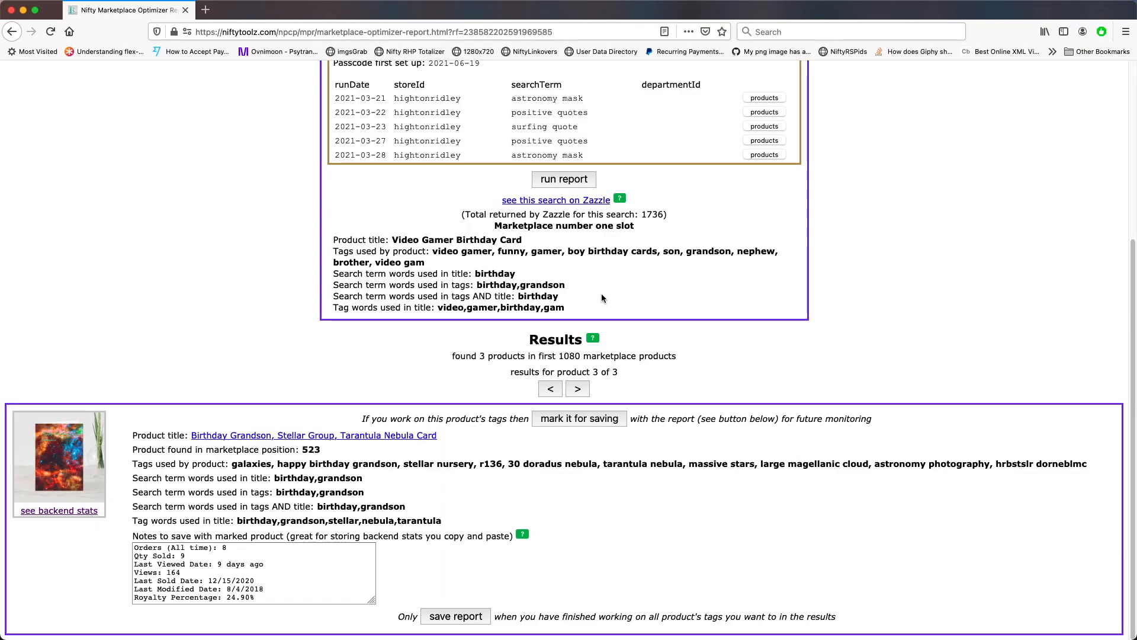
# Refresh the report run history and review the saved runs and results
pyautogui.scroll(8, 891, 273)
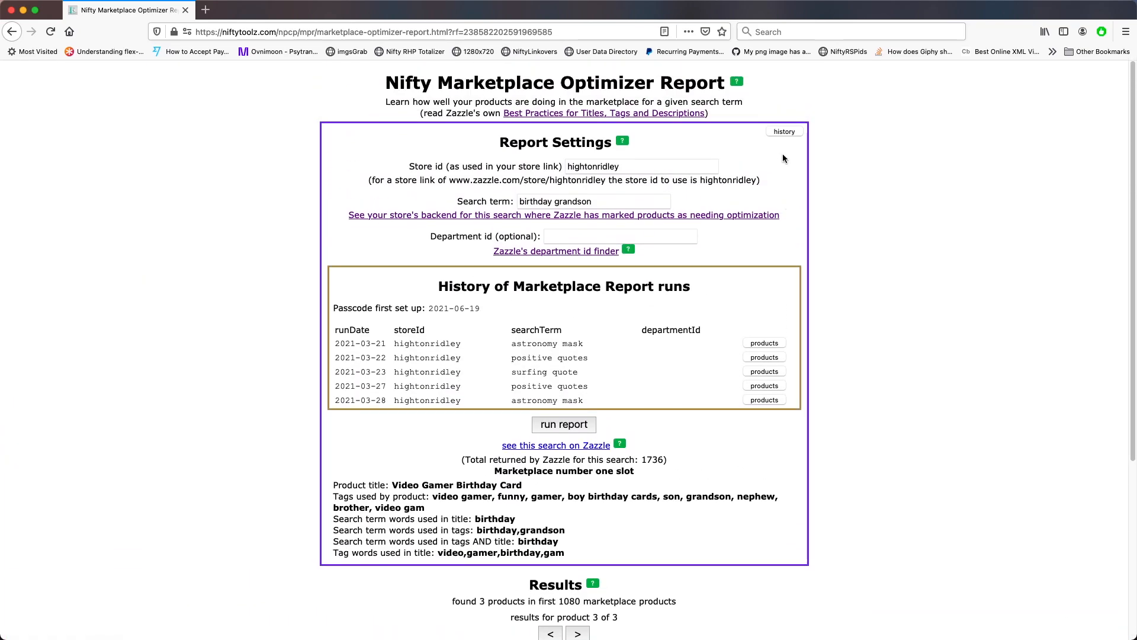
pyautogui.click(783, 132)
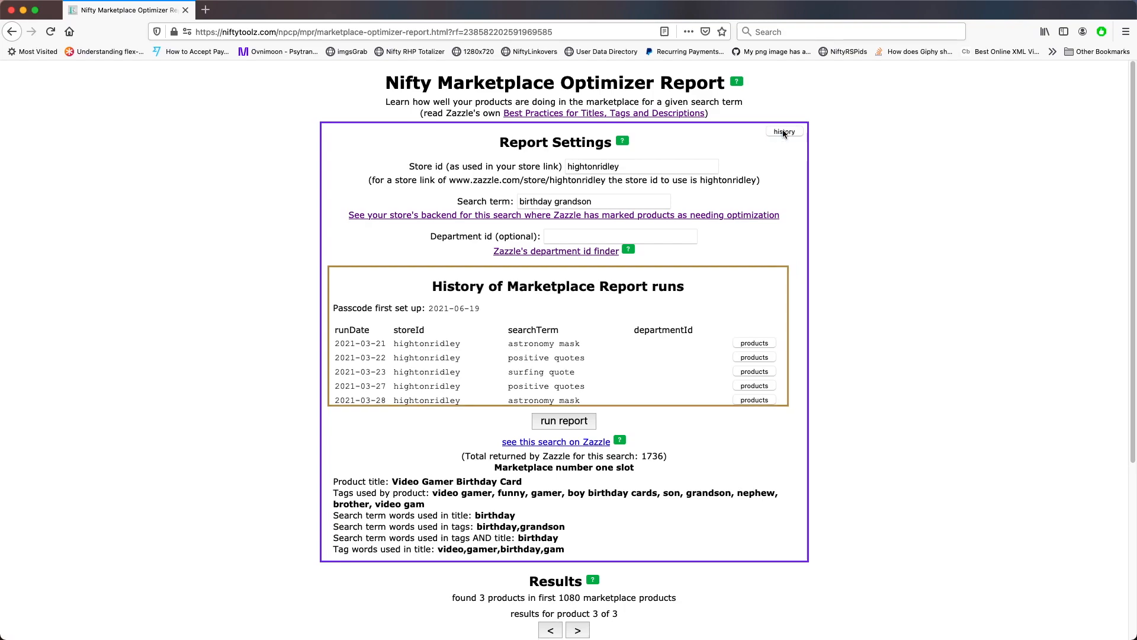
pyautogui.click(783, 131)
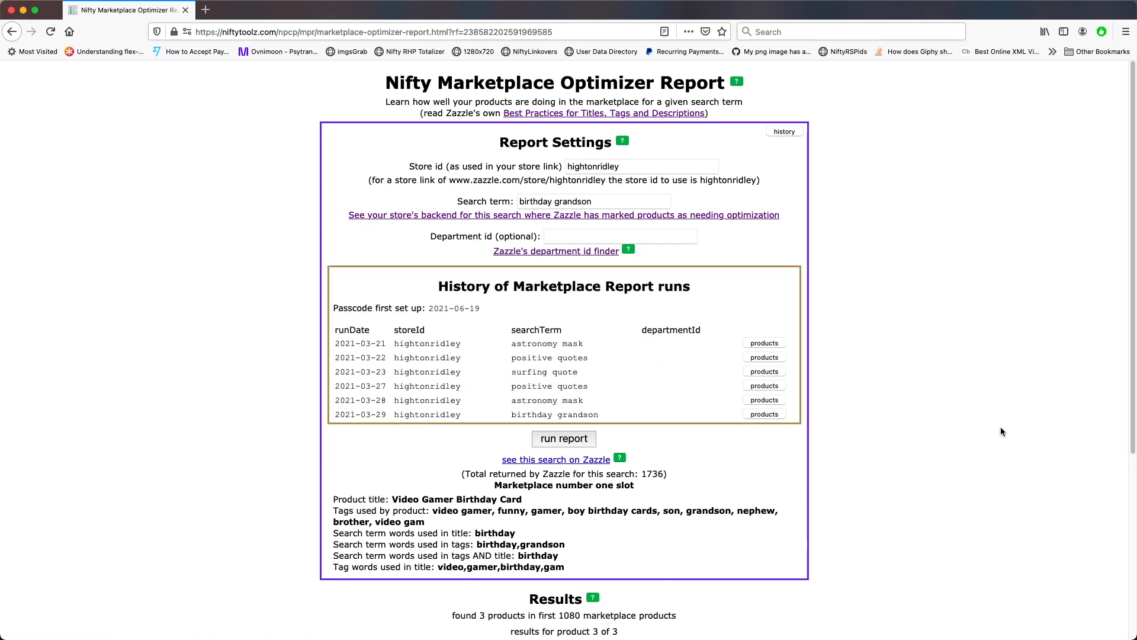
pyautogui.scroll(-3, 1001, 426)
pyautogui.scroll(-5, 969, 425)
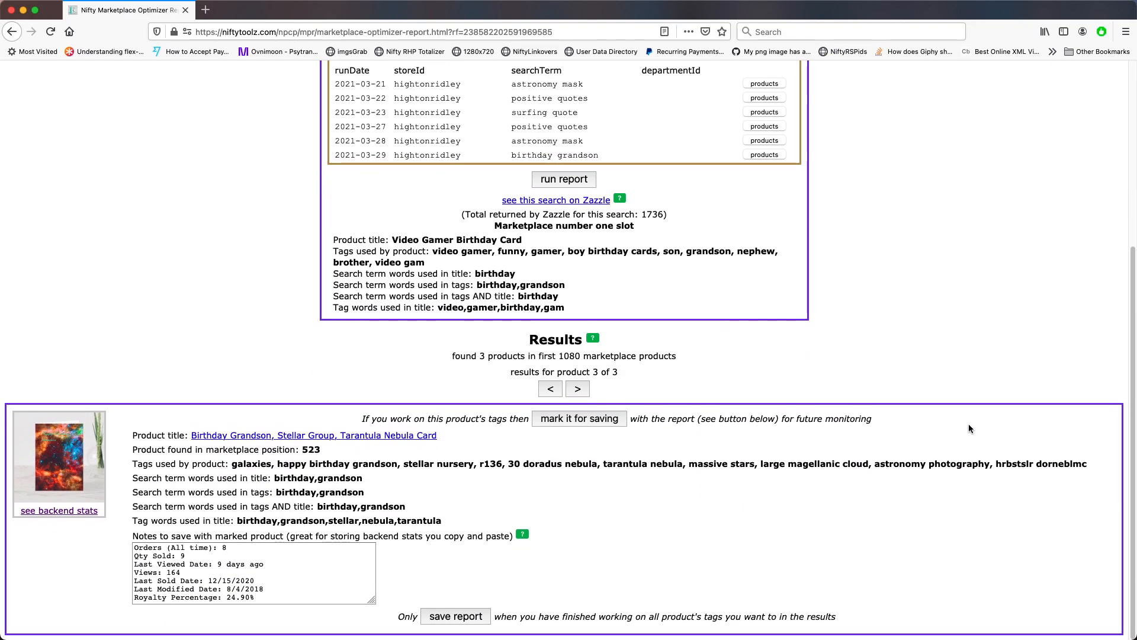
# Open the saved products for the 2021-03-29 birthday grandson run and review the first result's matching product from history
pyautogui.scroll(8, 969, 425)
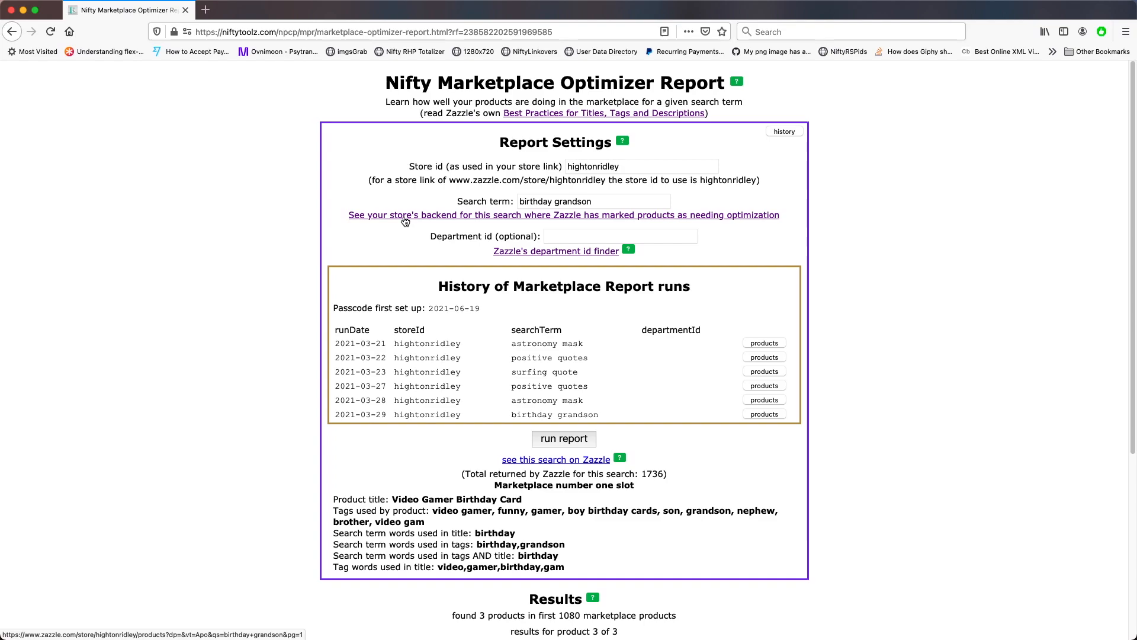
pyautogui.scroll(-1, 233, 277)
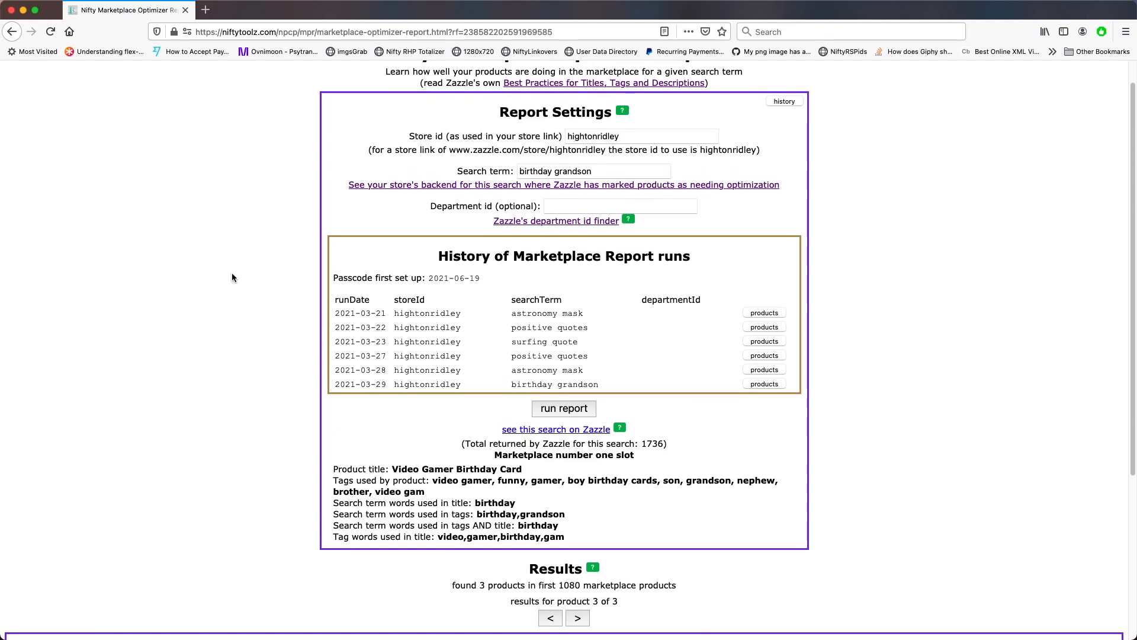
pyautogui.scroll(-5, 232, 278)
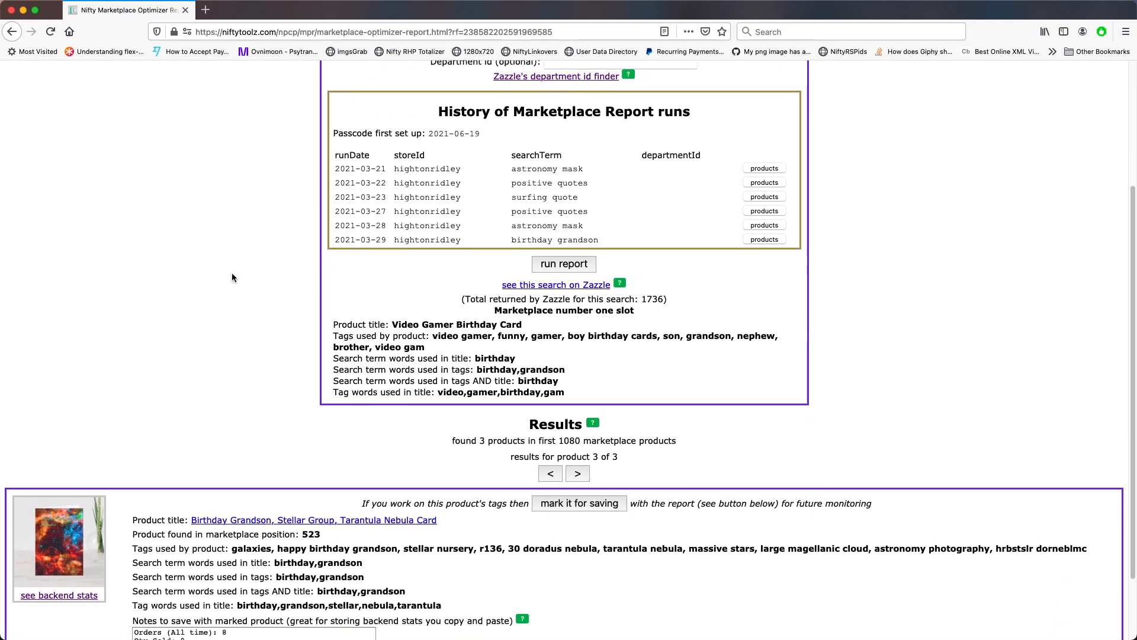
pyautogui.scroll(-3, 232, 274)
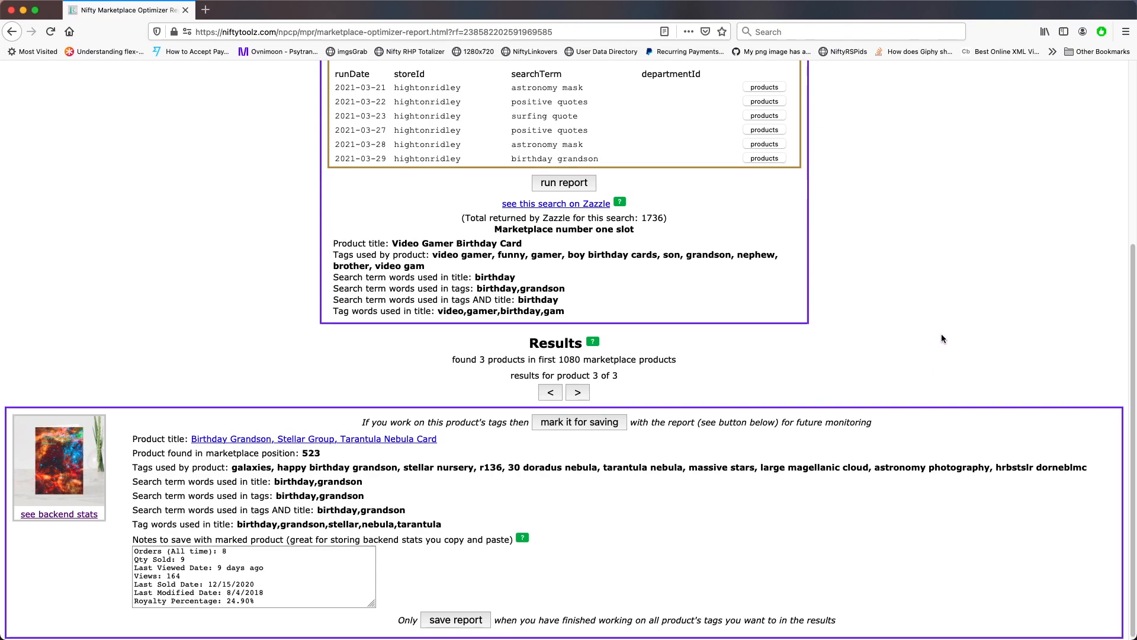
pyautogui.scroll(5, 942, 338)
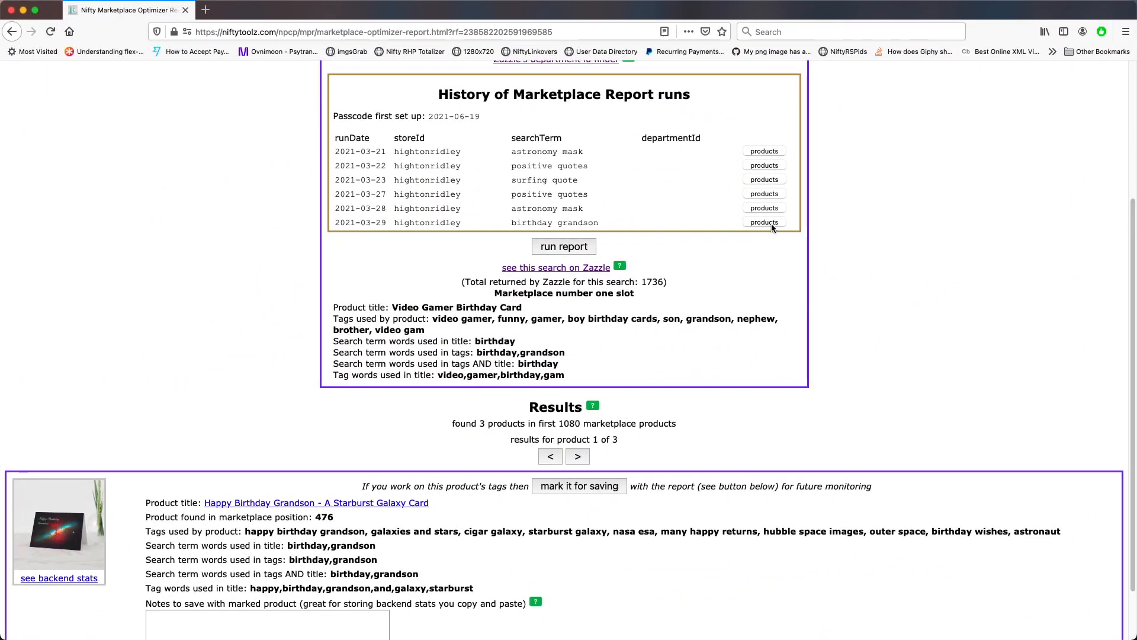
pyautogui.click(767, 223)
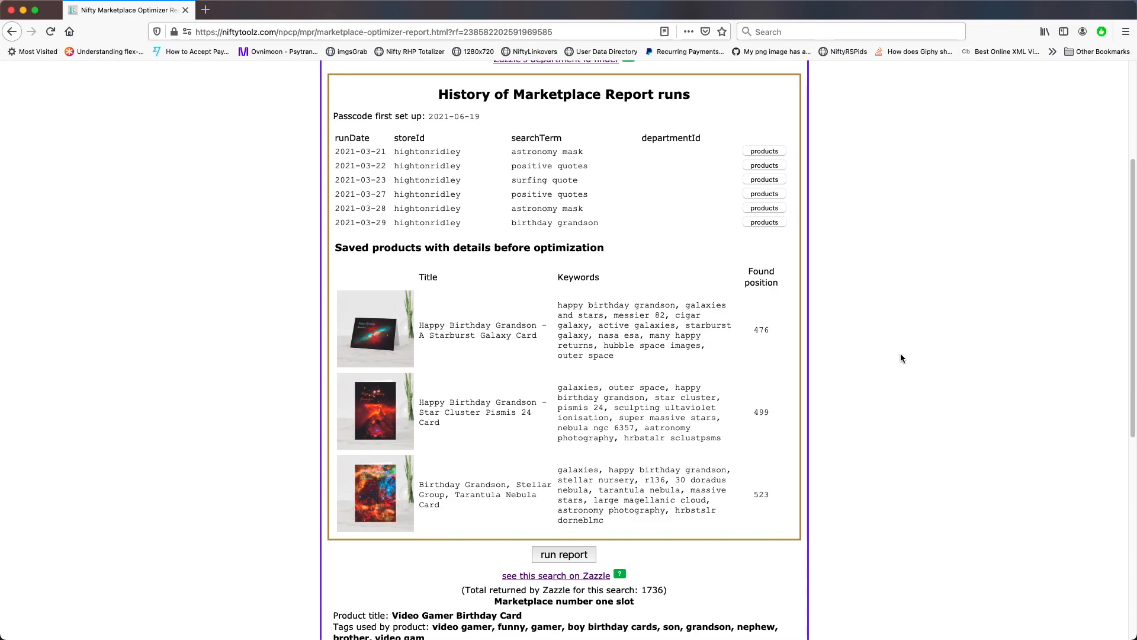
pyautogui.scroll(-5, 905, 358)
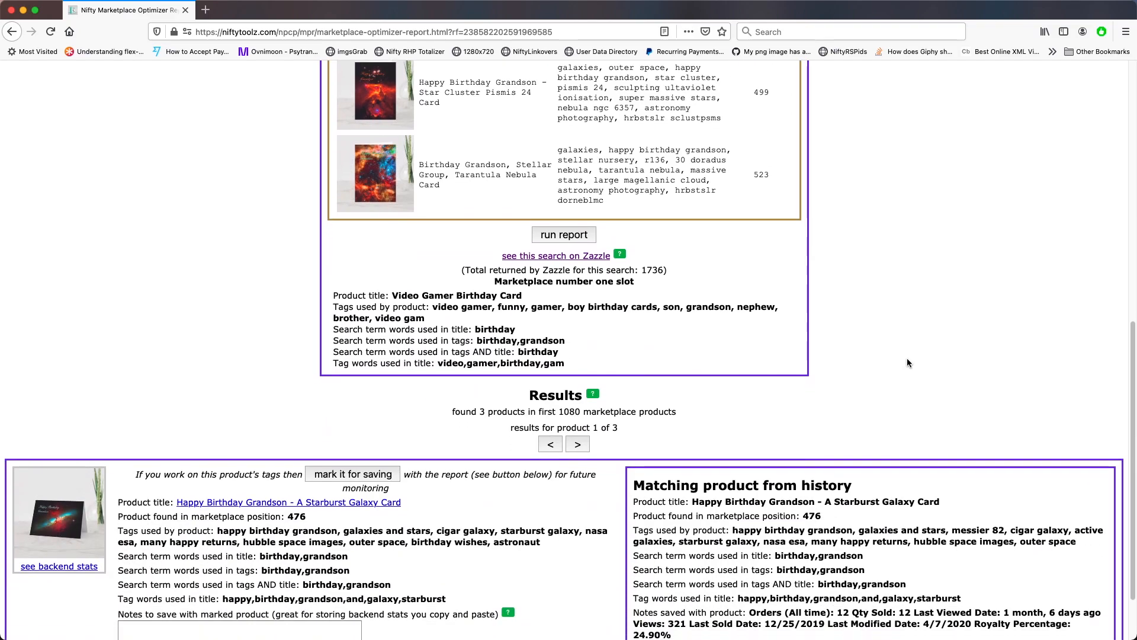
pyautogui.scroll(-2, 908, 359)
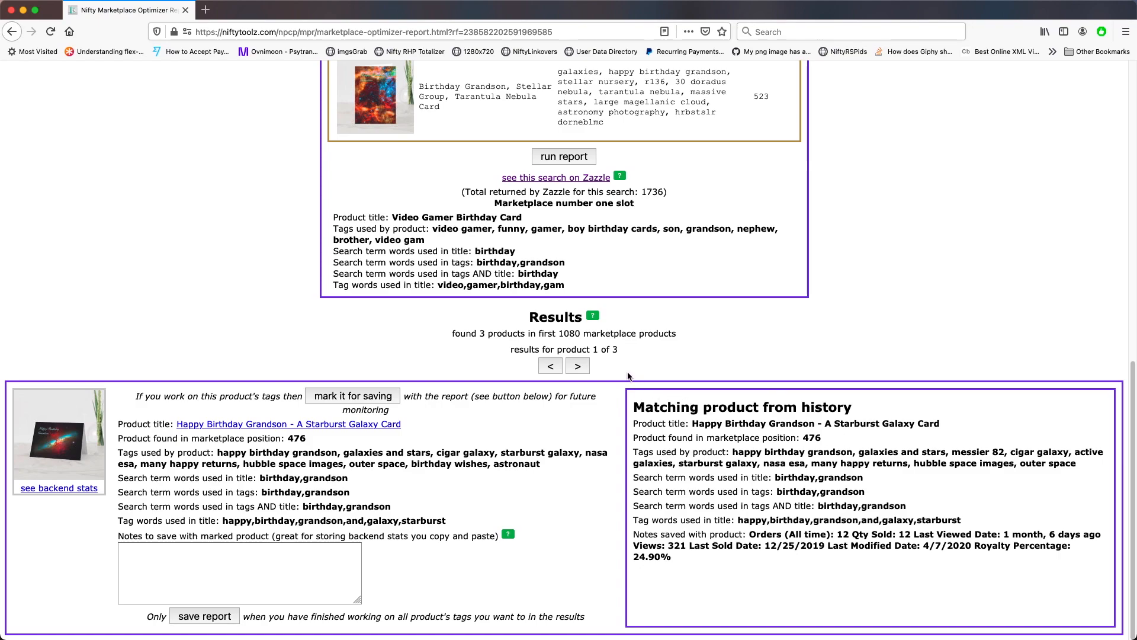